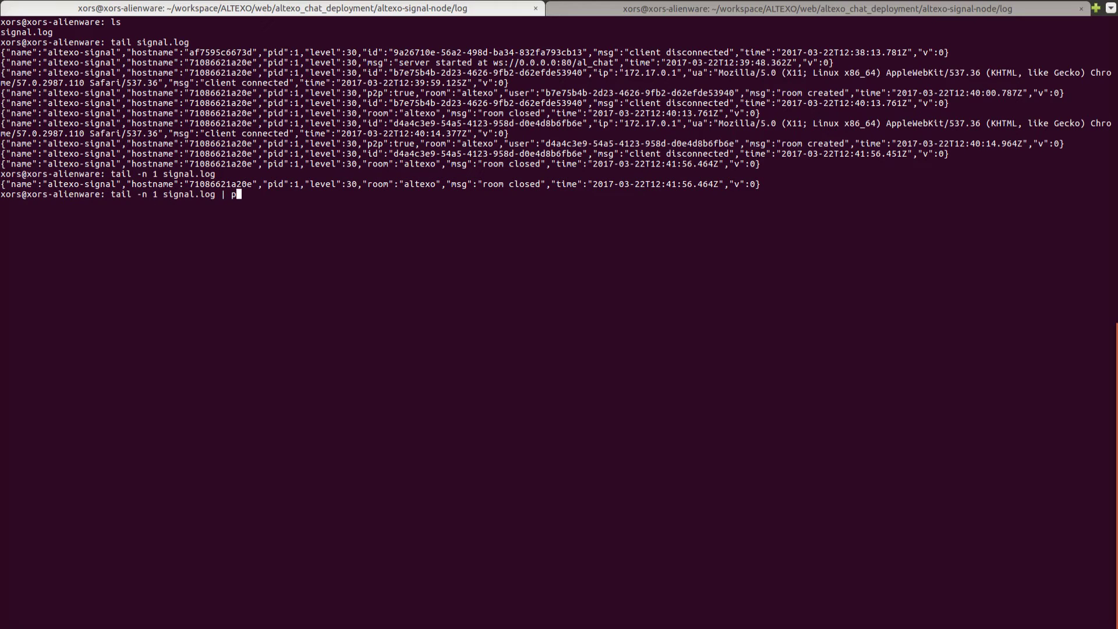
# - Pretty-print the last entry of signal.log with python -m json.tool and highlight its time field
pyautogui.write('-m json.tool')
pyautogui.press('Return')
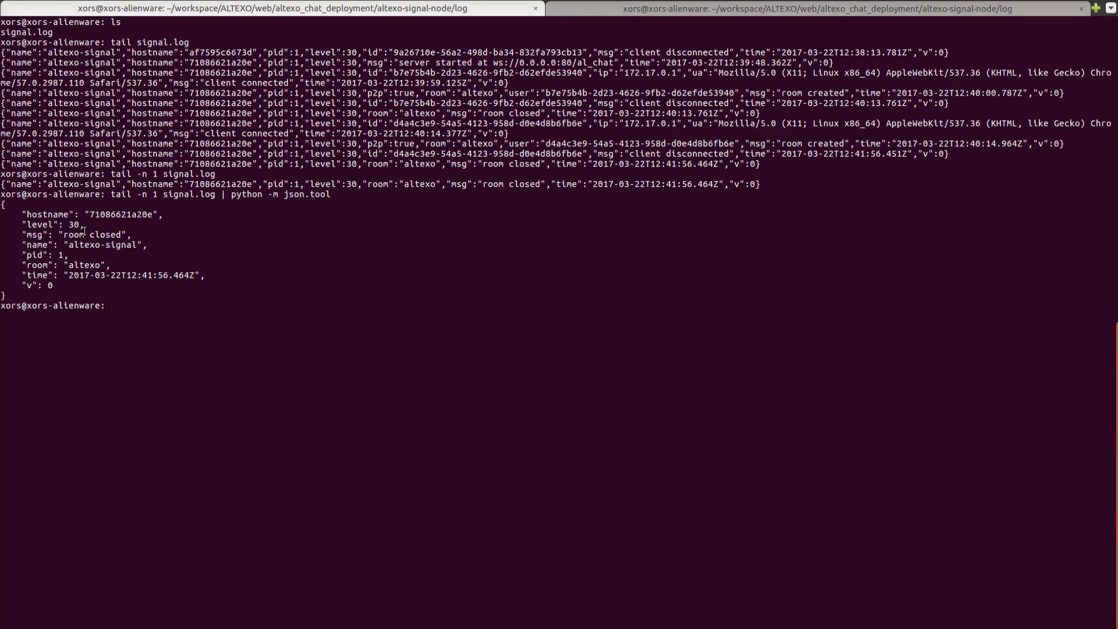
pyautogui.moveTo(16, 275); pyautogui.dragTo(206, 276)
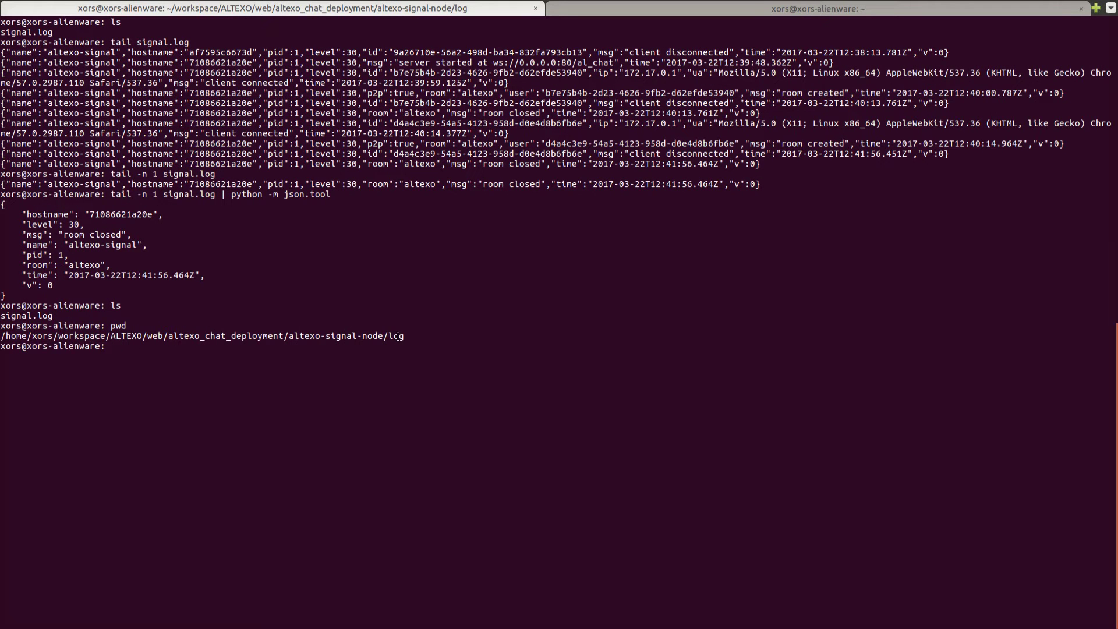
# - Examine the log directory path, the raw last log entry and its formatted room and time fields
pyautogui.moveTo(404, 336); pyautogui.dragTo(54, 337)
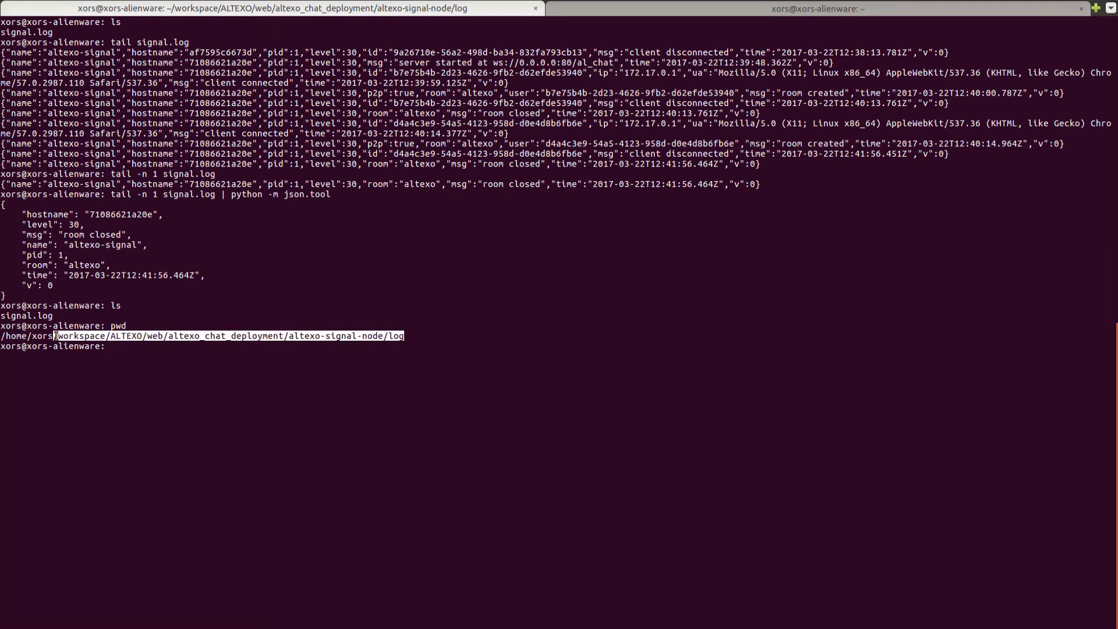
pyautogui.click(261, 404)
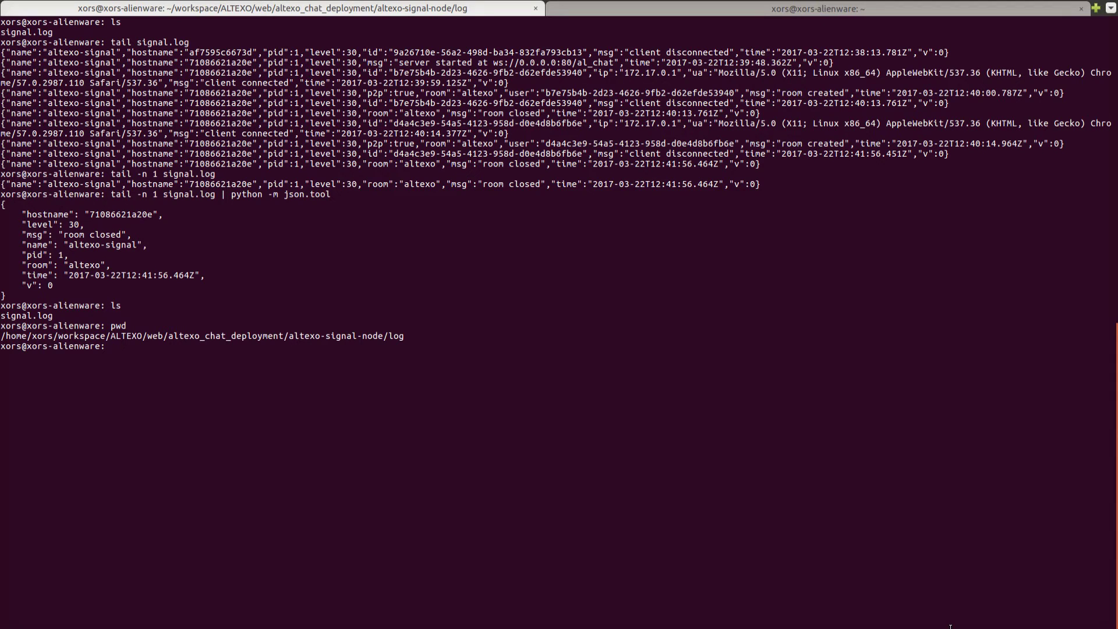
pyautogui.moveTo(761, 184); pyautogui.dragTo(21, 184)
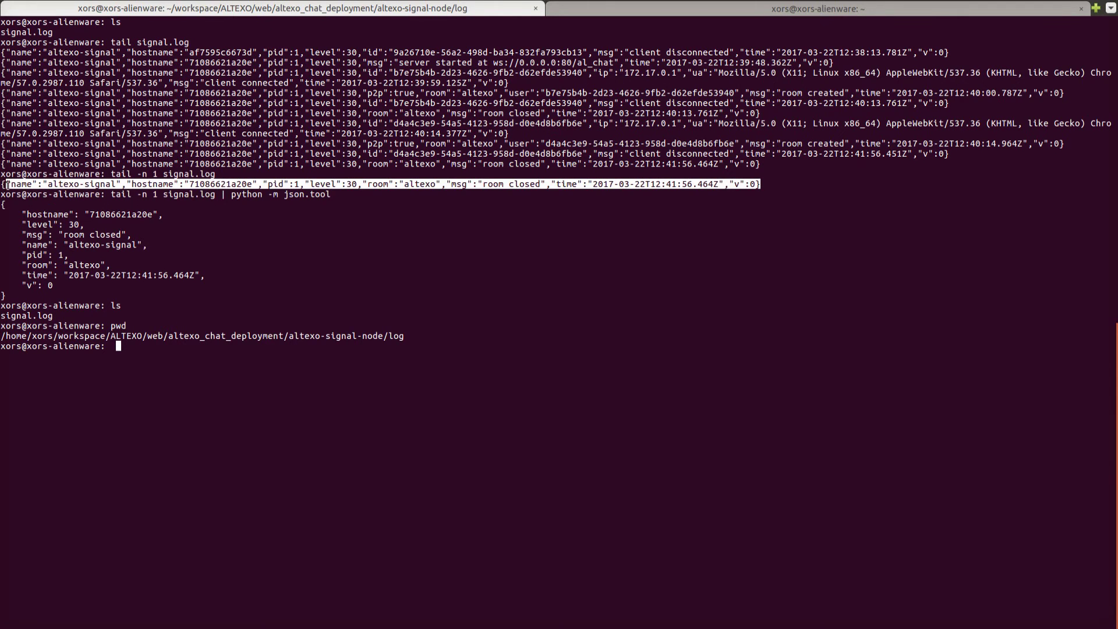
pyautogui.moveTo(27, 266); pyautogui.dragTo(206, 275)
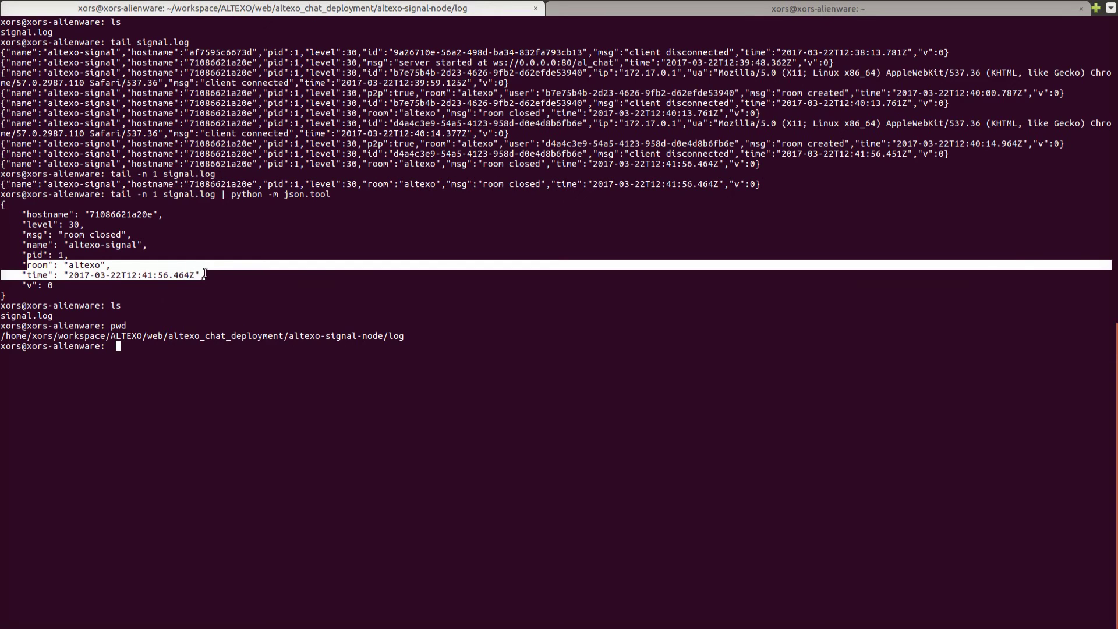
# - Switch to Humio in the browser, make a copy of the built-in json parser and name it altexo
pyautogui.hotkey('alt', 'Tab')
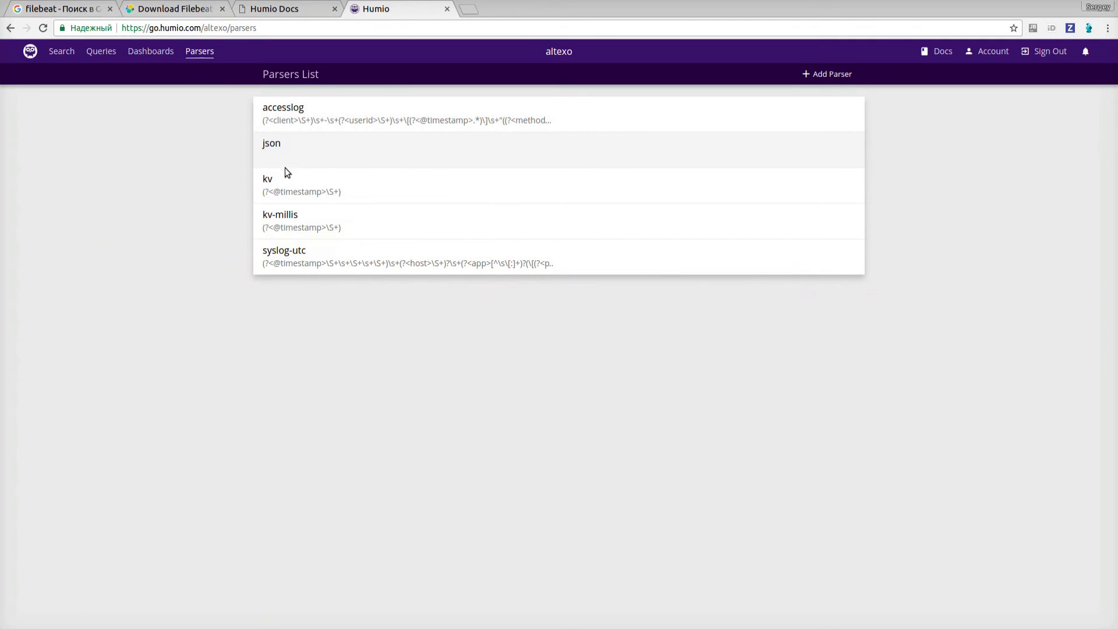
pyautogui.click(270, 145)
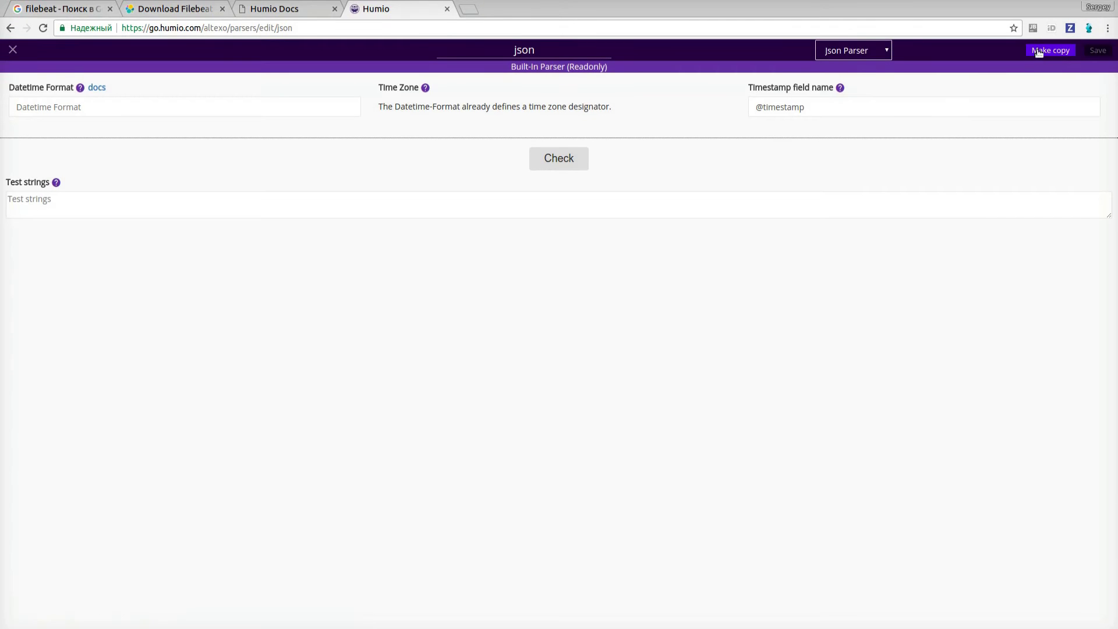
pyautogui.click(557, 50)
pyautogui.write('alt')
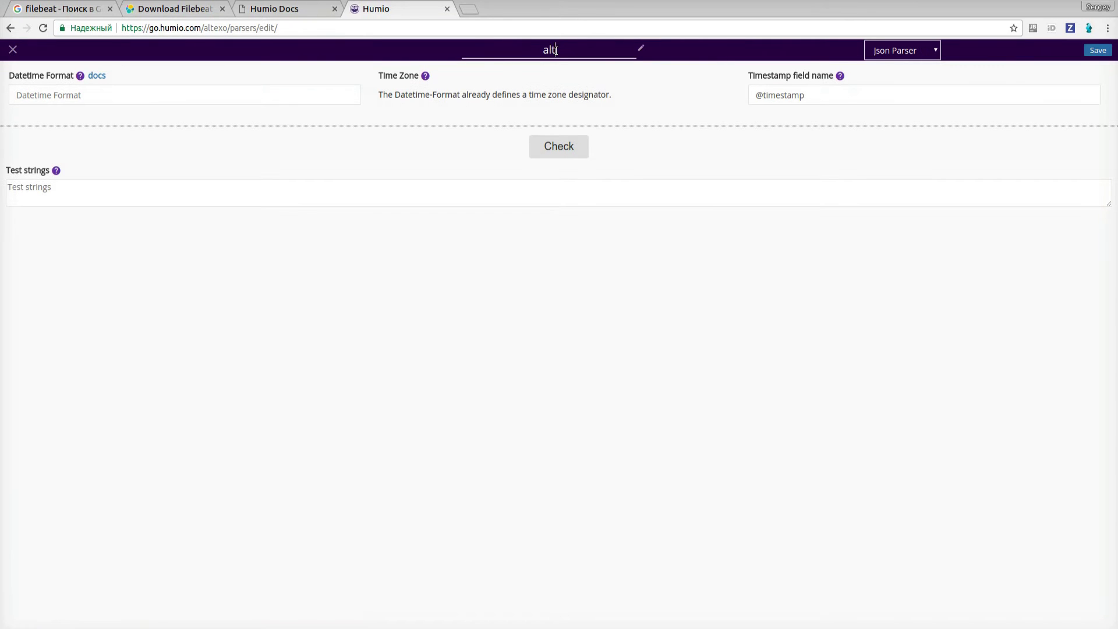
pyautogui.write('exo')
# - Set the parser's datetime format to yyyy-MM-dd'T'HH:mm:ss[.SSS]XXX and its timestamp field name to time
pyautogui.click(138, 94)
pyautogui.click(114, 153)
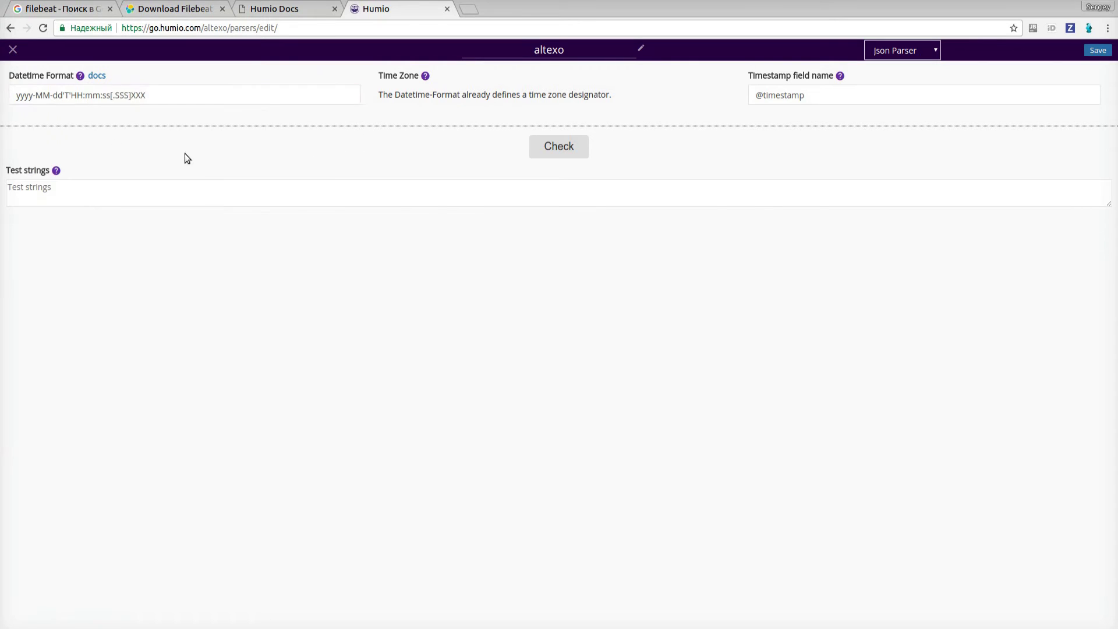
pyautogui.click(783, 95)
pyautogui.tripleClick(761, 94)
pyautogui.write('time')
# - Copy the raw last signal.log entry from the terminal and paste it into the Humio parser's test strings
pyautogui.hotkey('alt', 'Tab')
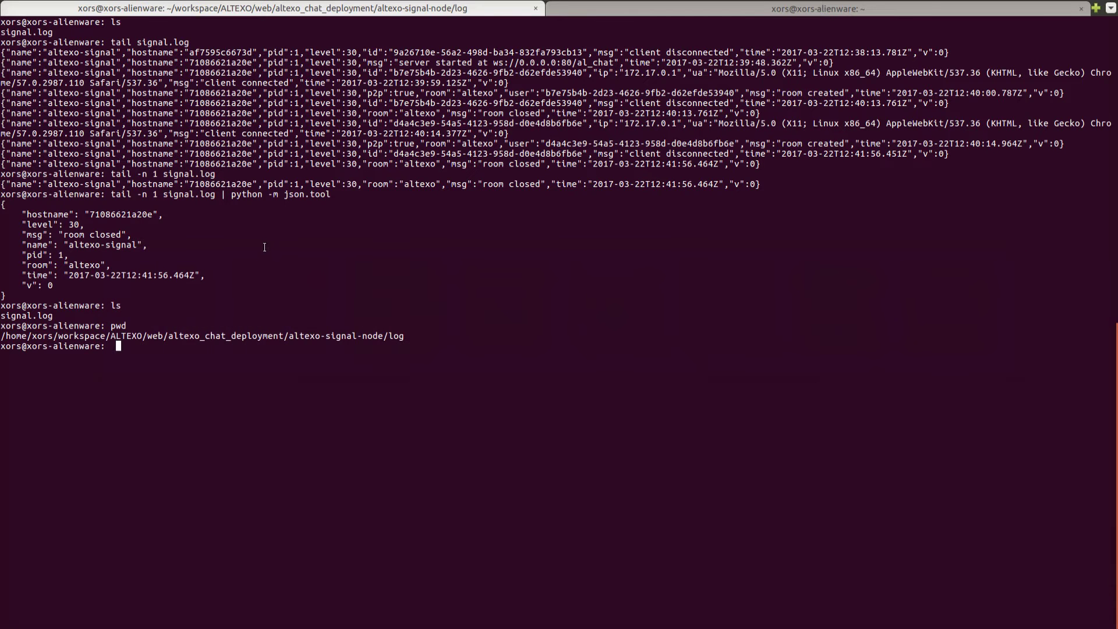
pyautogui.moveTo(761, 184); pyautogui.dragTo(1, 184)
pyautogui.rightClick(23, 181)
pyautogui.click(35, 187)
pyautogui.hotkey('alt', 'Tab')
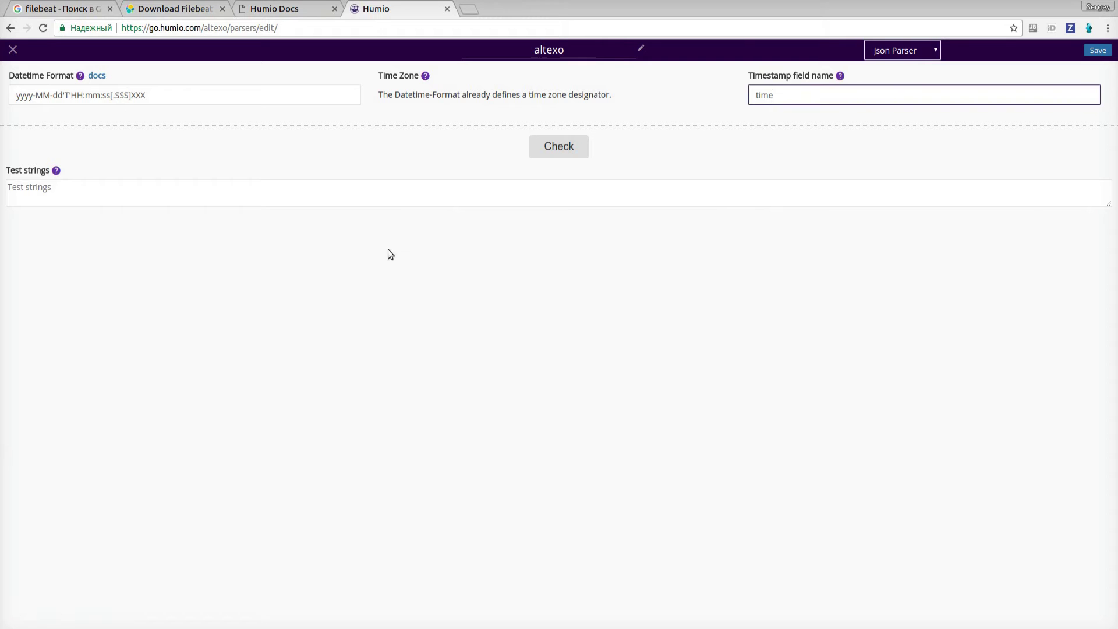
pyautogui.click(384, 195)
pyautogui.hotkey('ctrl', 'v')
# - Check the altexo parser against the test string, inspect the parsed event's fields and save the parser
pyautogui.click(560, 150)
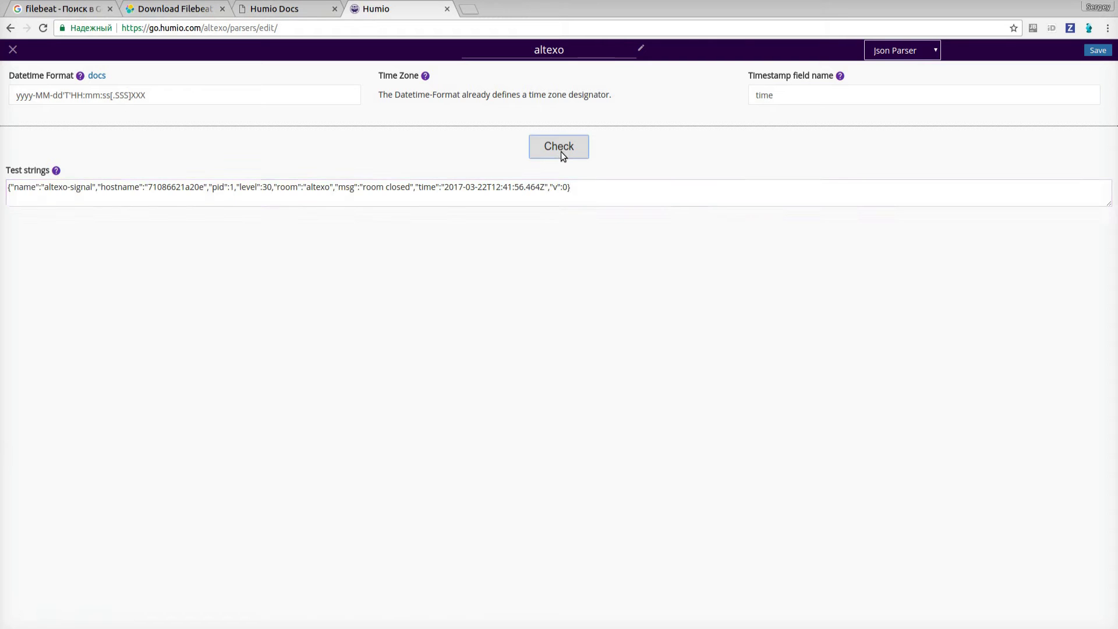
pyautogui.click(522, 224)
pyautogui.click(523, 224)
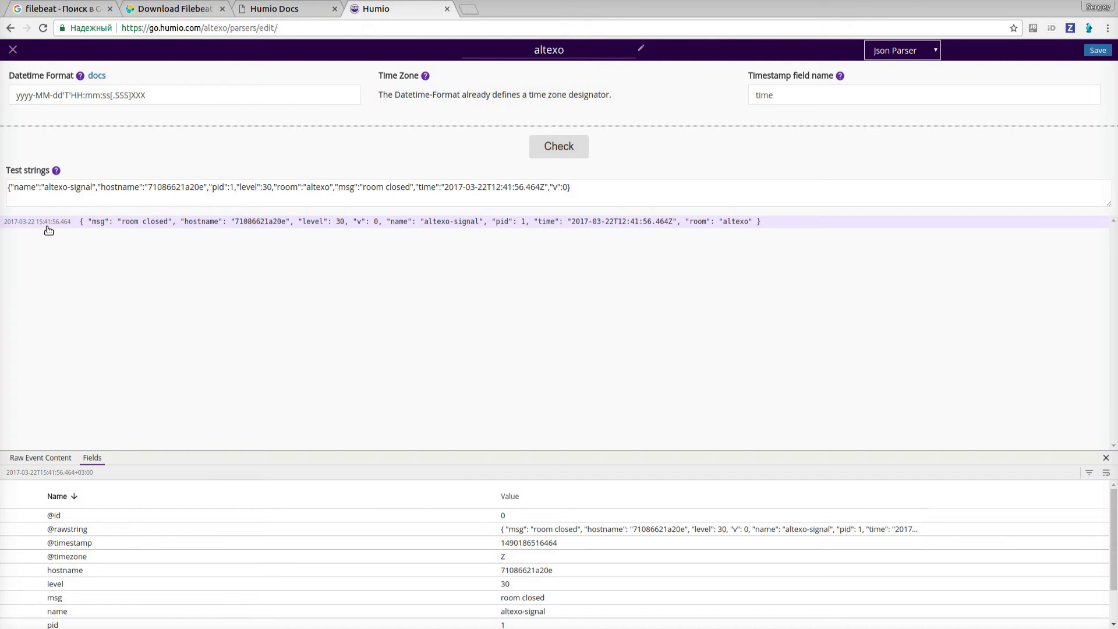
pyautogui.click(1093, 52)
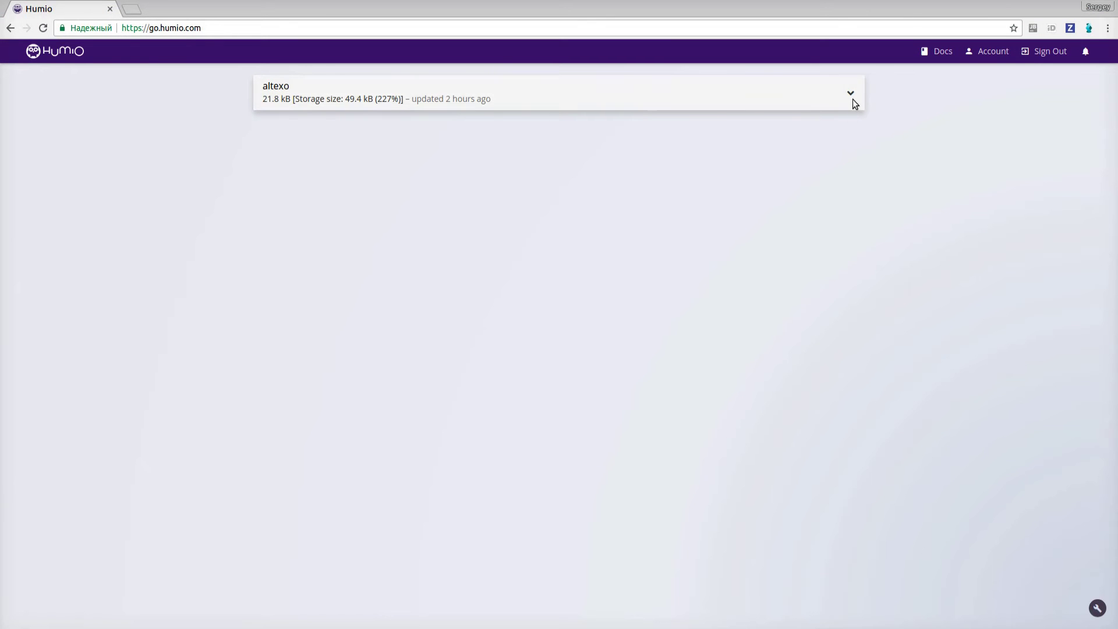
# - Open the altexo data space's ingest token settings, reveal the default token and select it
pyautogui.click(853, 103)
pyautogui.click(832, 121)
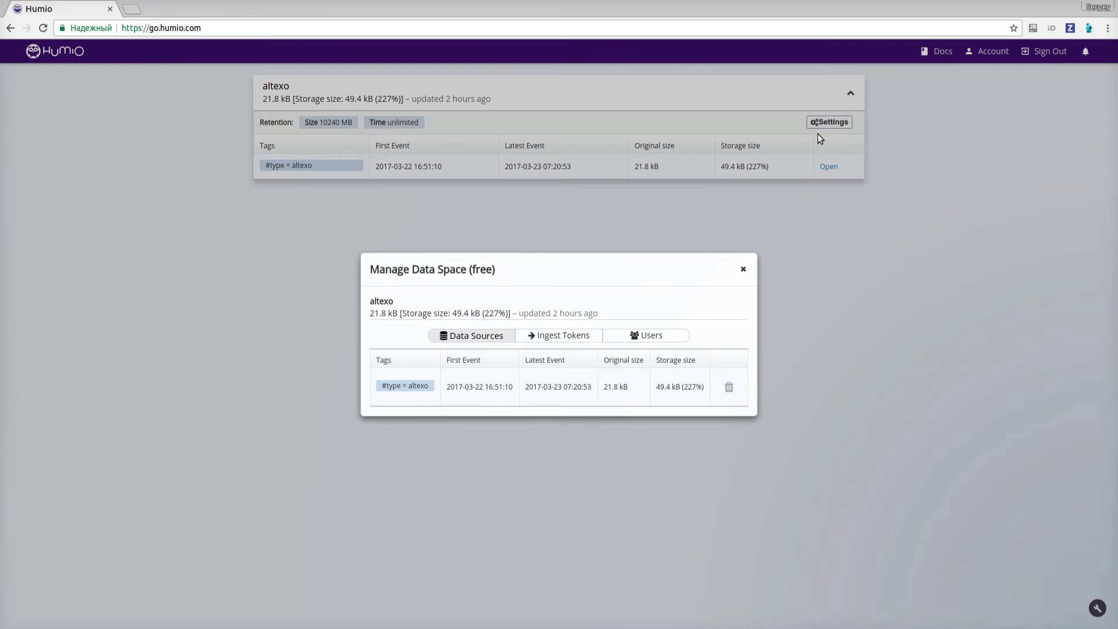
pyautogui.click(556, 336)
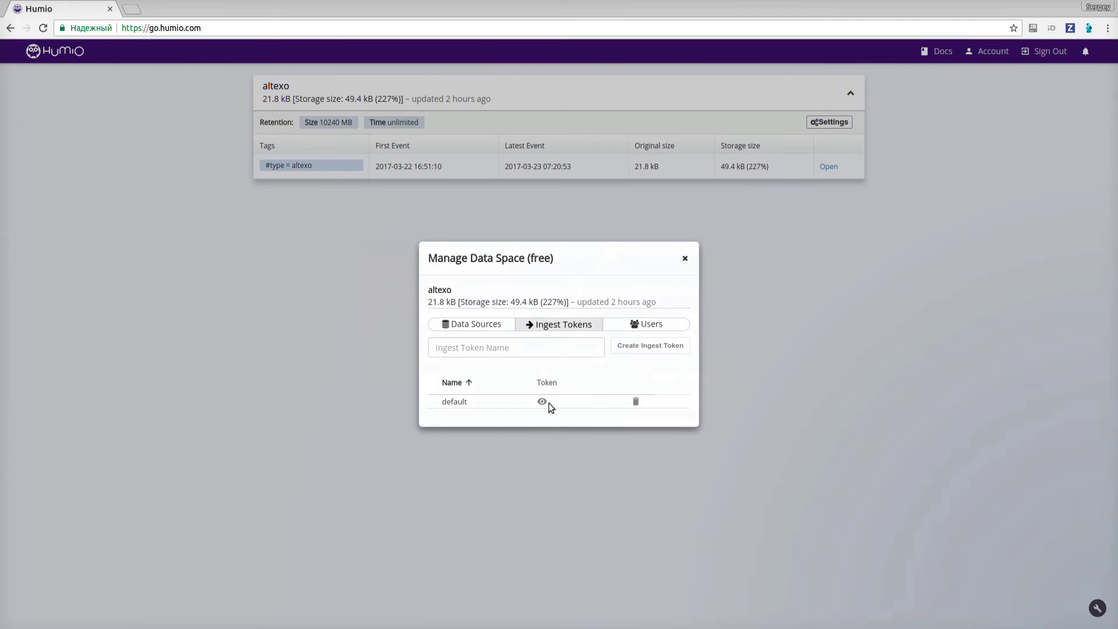
pyautogui.click(543, 401)
pyautogui.moveTo(594, 408); pyautogui.dragTo(536, 399)
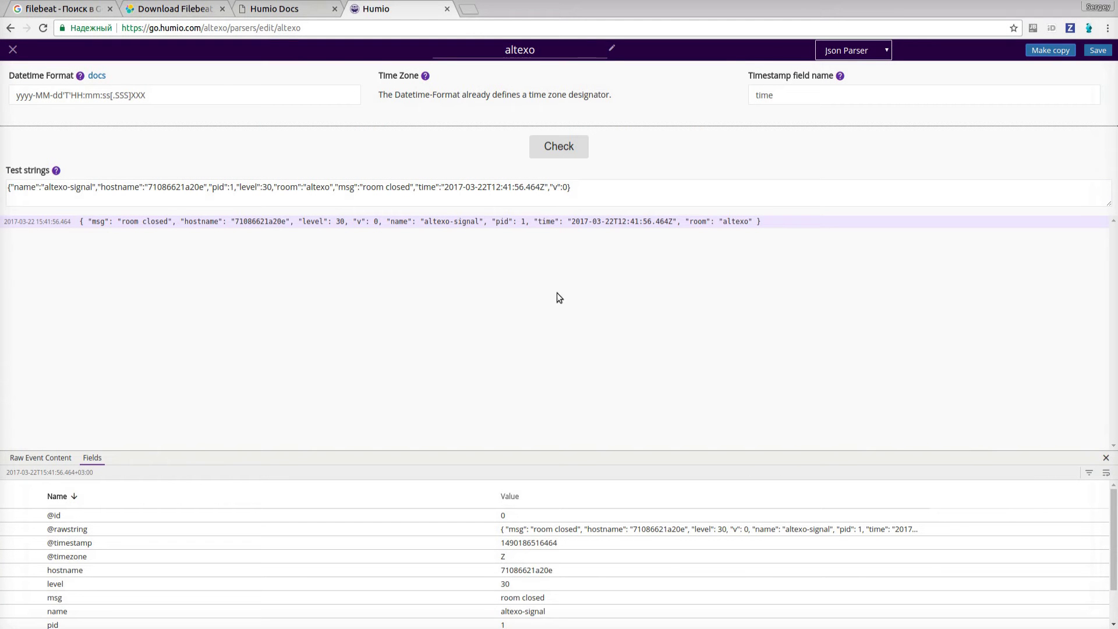
# - Close the parsed event details and leave the altexo parser editor for the parsers list
pyautogui.click(540, 222)
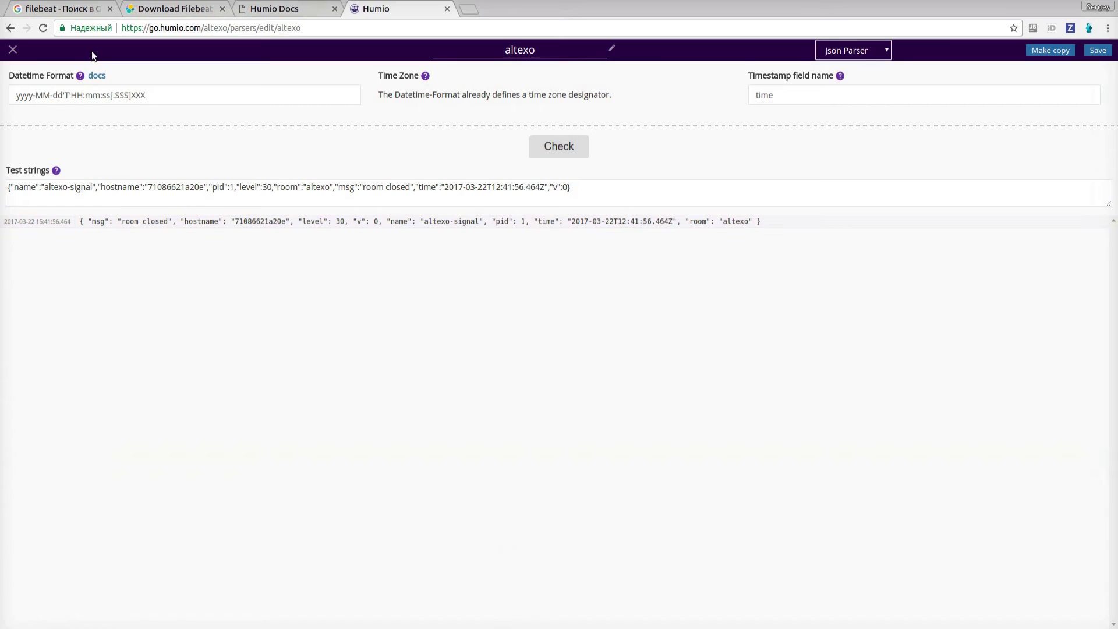
pyautogui.click(12, 51)
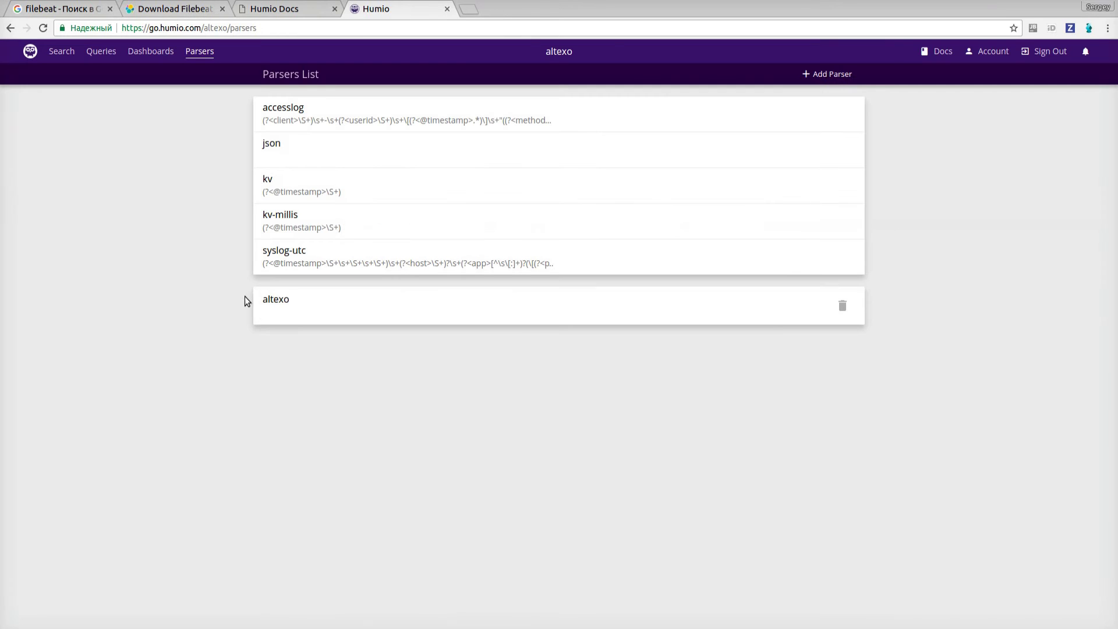
# - Switch to the second terminal session and open /etc/filebeat/filebeat.yml with sudo gedit, entering the account password
pyautogui.hotkey('alt', 'Tab')
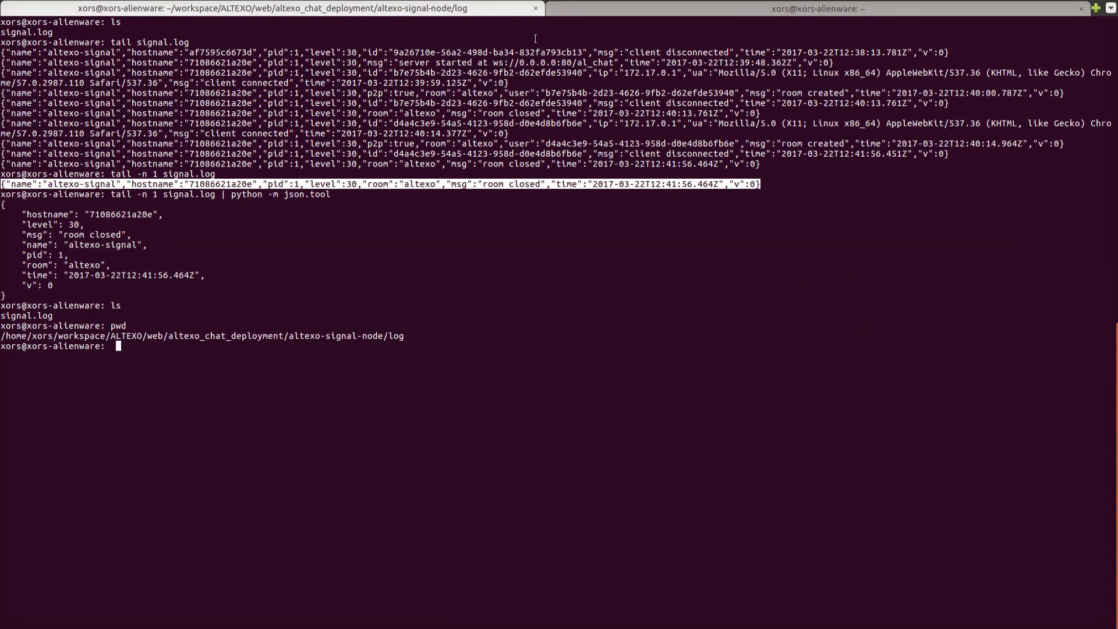
pyautogui.click(583, 10)
pyautogui.write('sudo gedit')
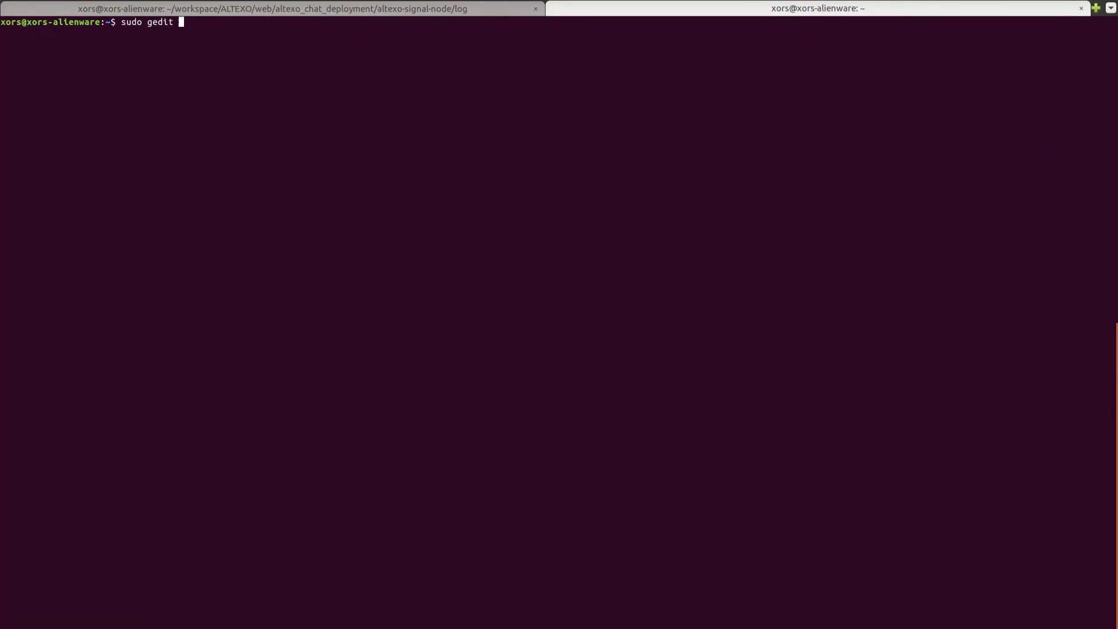
pyautogui.write(' /etc/fil')
pyautogui.press('Tab')
pyautogui.write('fil')
pyautogui.press('Tab')
pyautogui.write('yml')
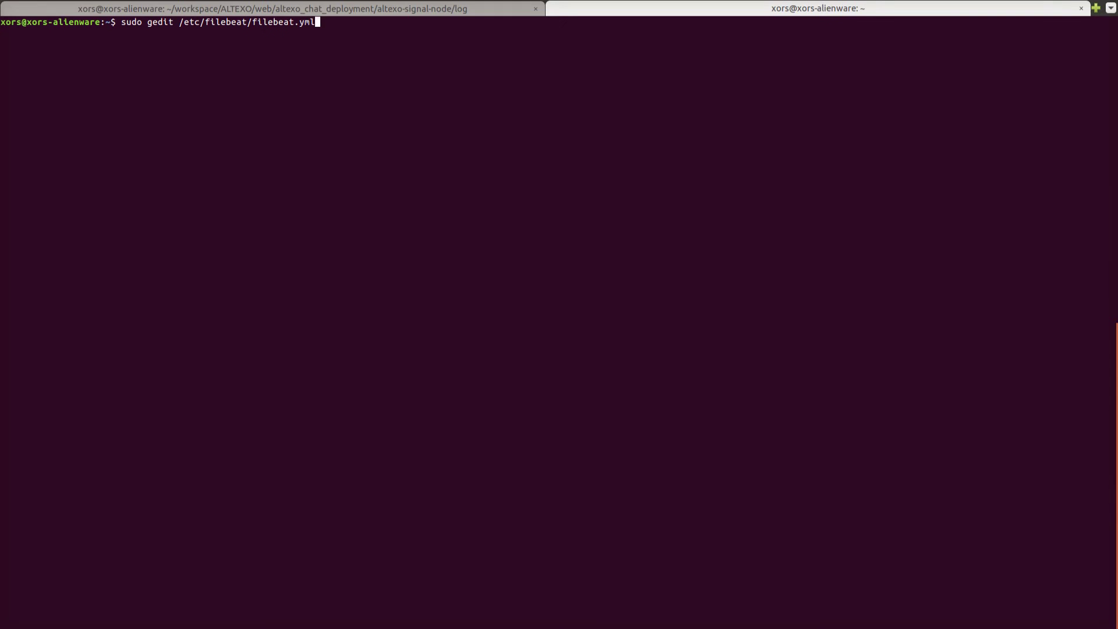
pyautogui.press('Return')
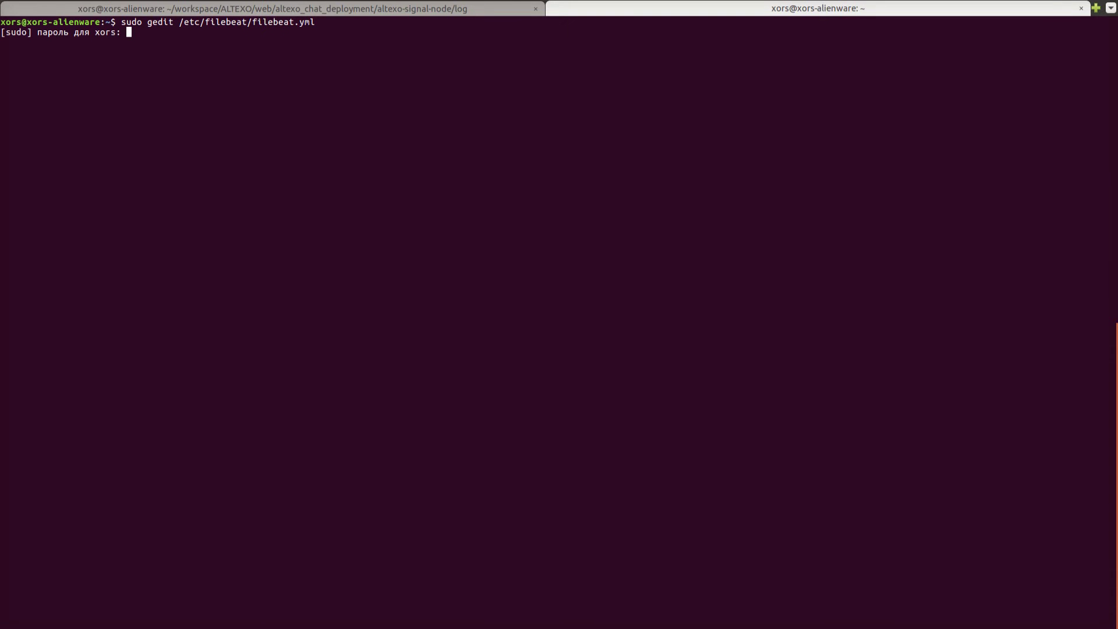
pyautogui.press('Return')
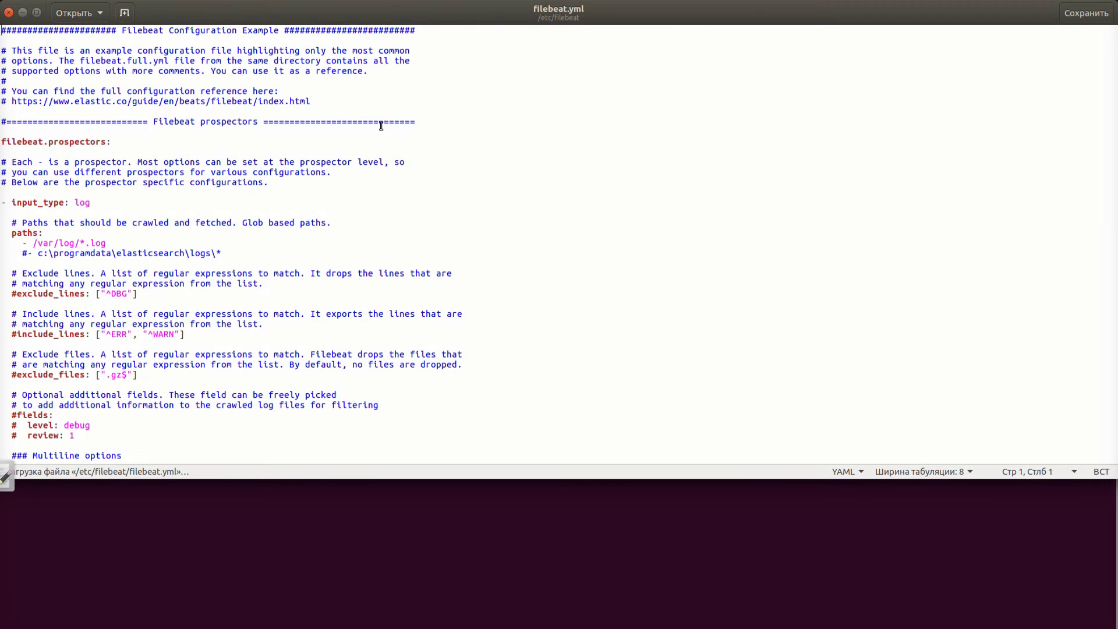
# - Replace all of filebeat.yml with the copied configuration containing the log path, altexo type, Humio Elasticsearch host and ingest token as username
pyautogui.hotkey('alt', 'Tab')
pyautogui.click(868, 328)
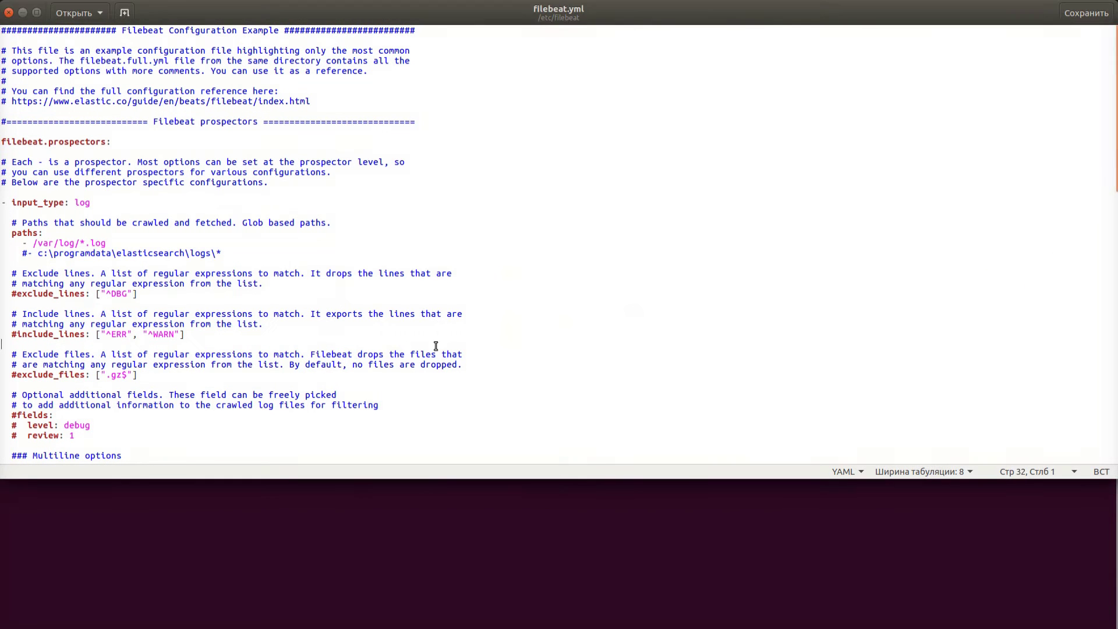
pyautogui.hotkey('ctrl', 'a')
pyautogui.hotkey('ctrl', 'v')
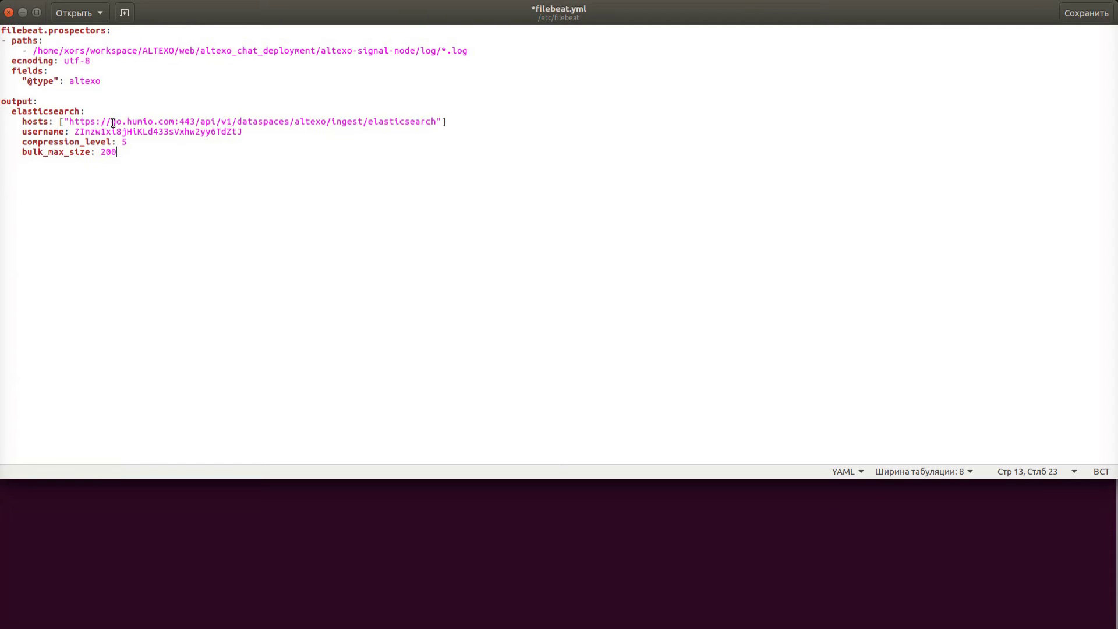
# - Examine the host URL, ingest token, data space name and log path in the pasted configuration
pyautogui.moveTo(196, 121); pyautogui.dragTo(182, 120)
pyautogui.click(77, 133)
pyautogui.moveTo(77, 132); pyautogui.dragTo(244, 133)
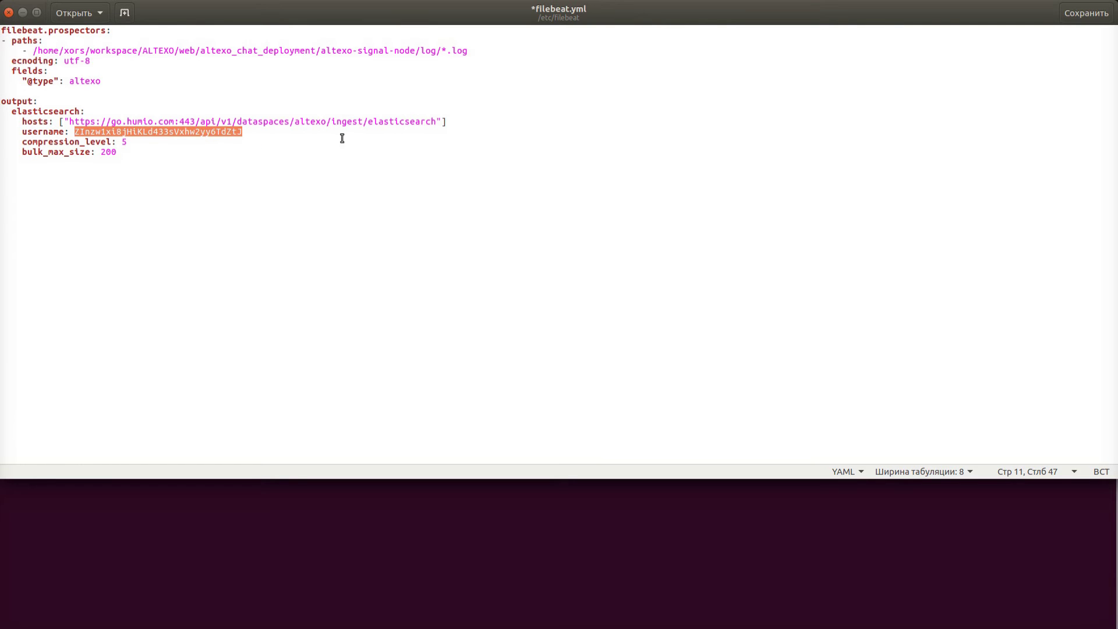
pyautogui.moveTo(327, 121); pyautogui.dragTo(296, 122)
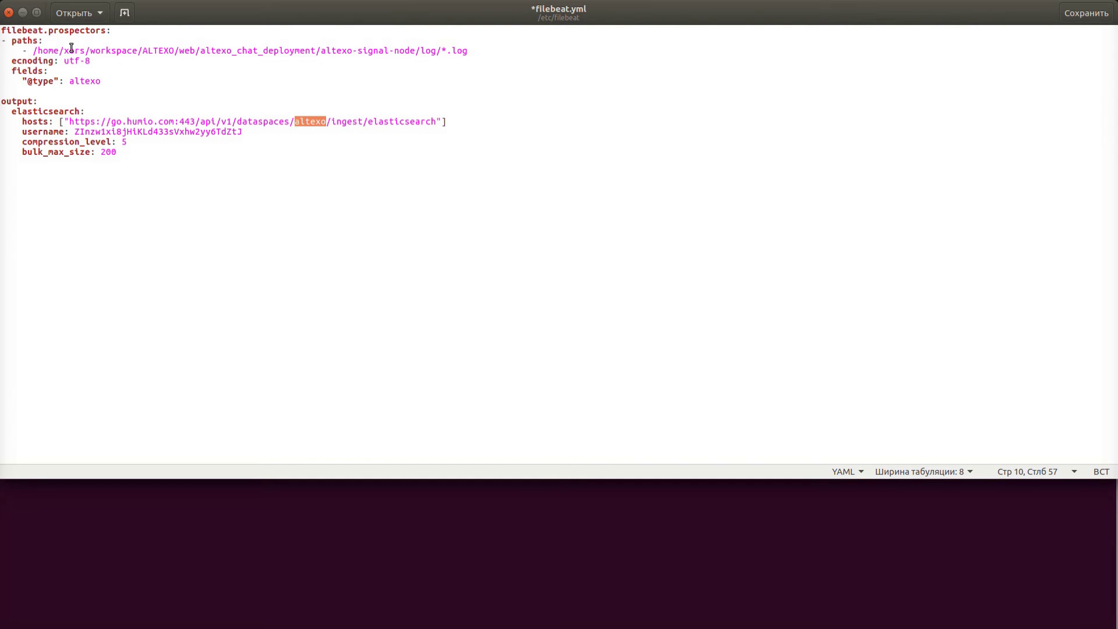
pyautogui.moveTo(468, 46); pyautogui.dragTo(38, 52)
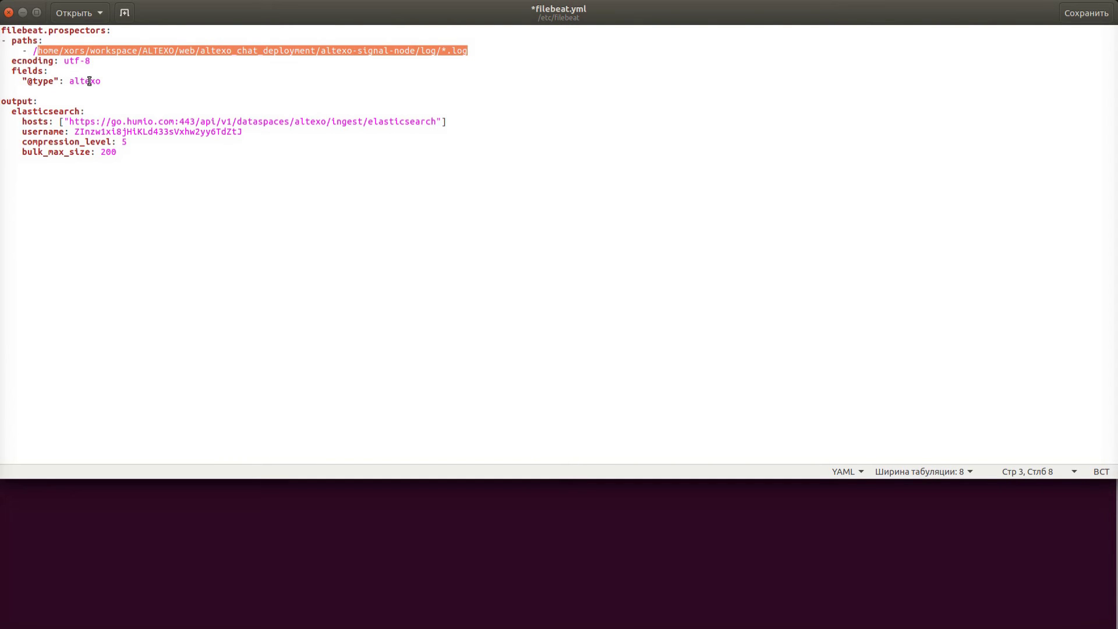
# - Save filebeat.yml and close the text editor
pyautogui.click(117, 171)
pyautogui.hotkey('ctrl', 's')
pyautogui.click(9, 13)
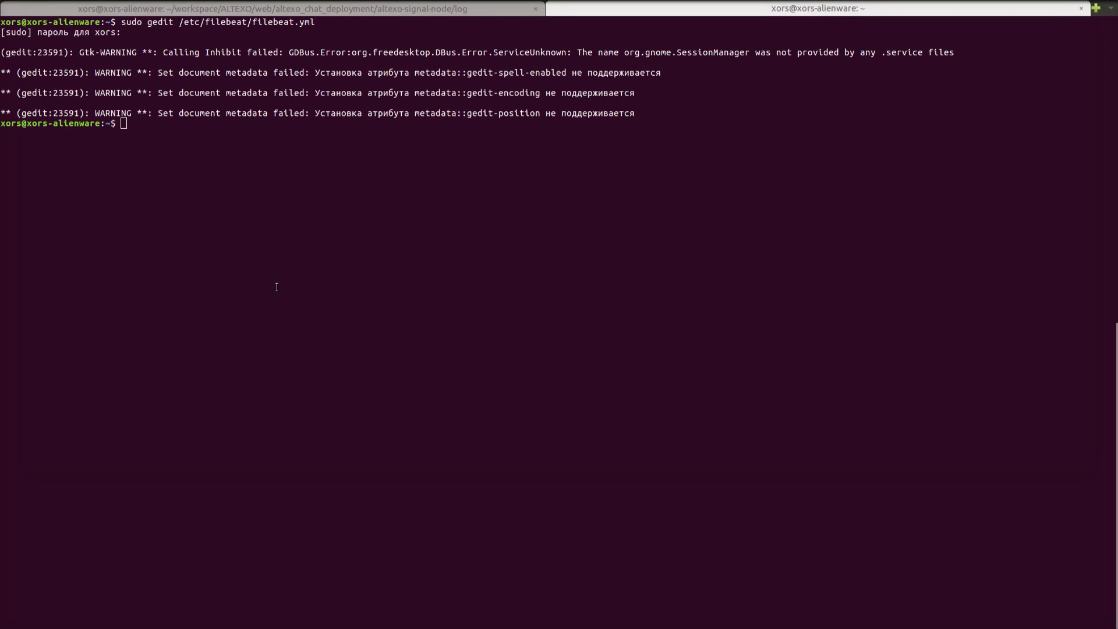
# - Restart the Filebeat service with sudo service filebeat restart
pyautogui.write('sudo serv')
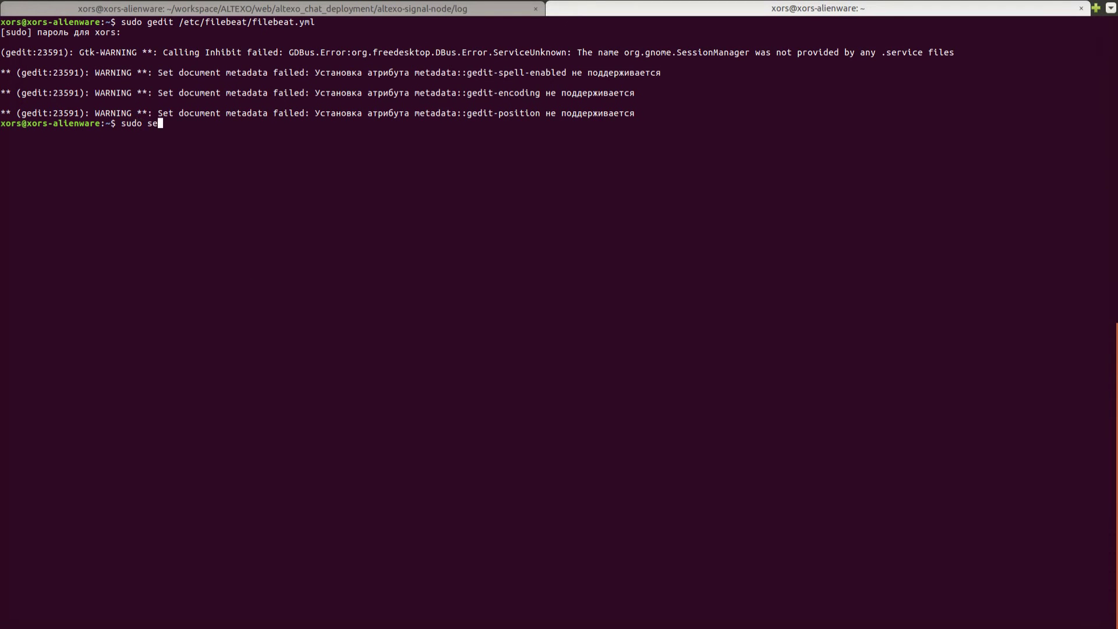
pyautogui.press('Tab')
pyautogui.write('filebeat restart')
pyautogui.press('Return')
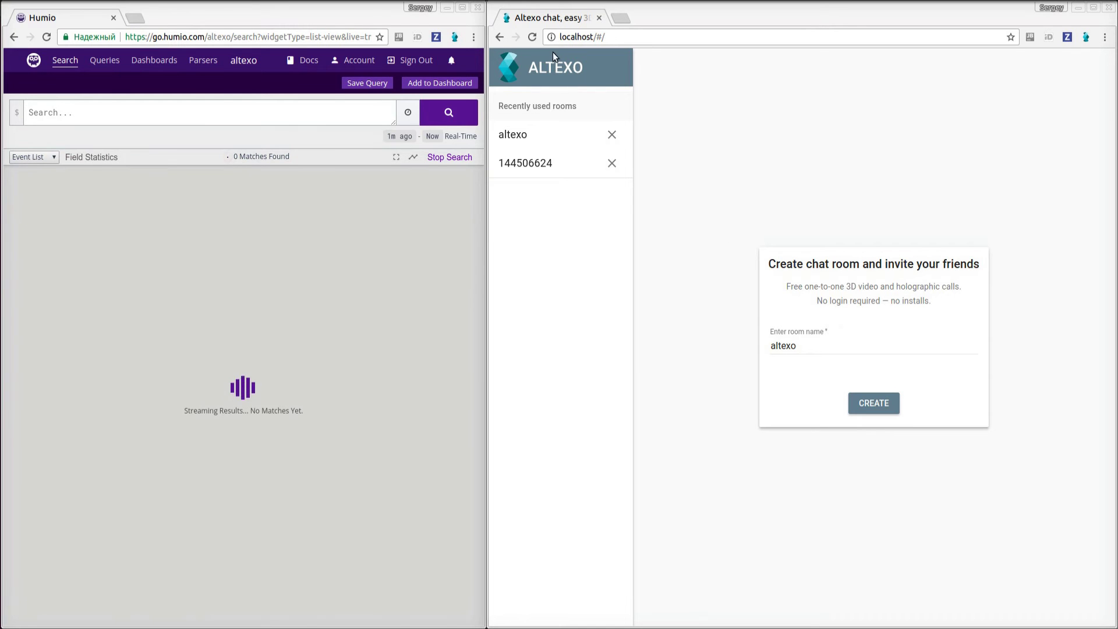
# - Reload the Altexo chat page in the browser and create the chat room altexo
pyautogui.click(533, 38)
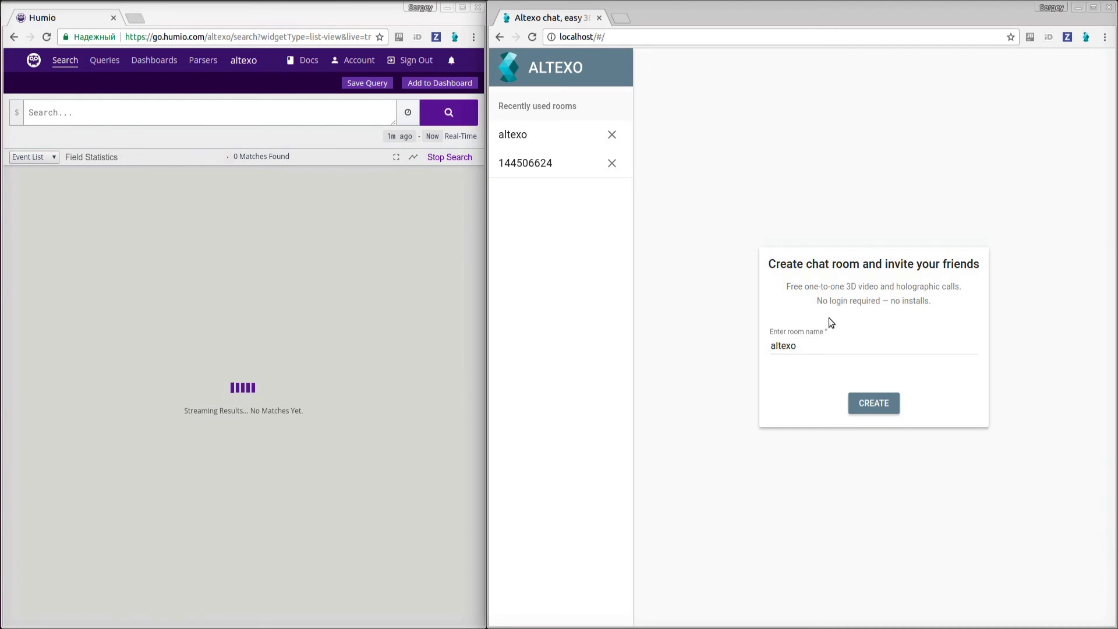
pyautogui.click(874, 403)
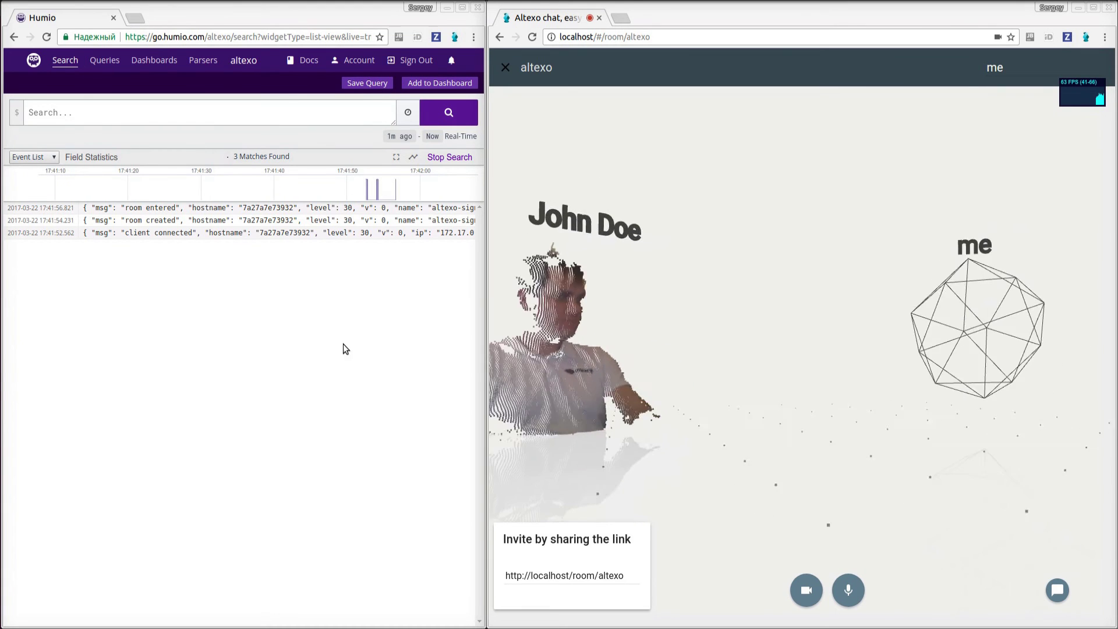
# - Examine the raw content of the latest room created and client connected events
pyautogui.click(175, 216)
pyautogui.click(175, 221)
pyautogui.click(177, 236)
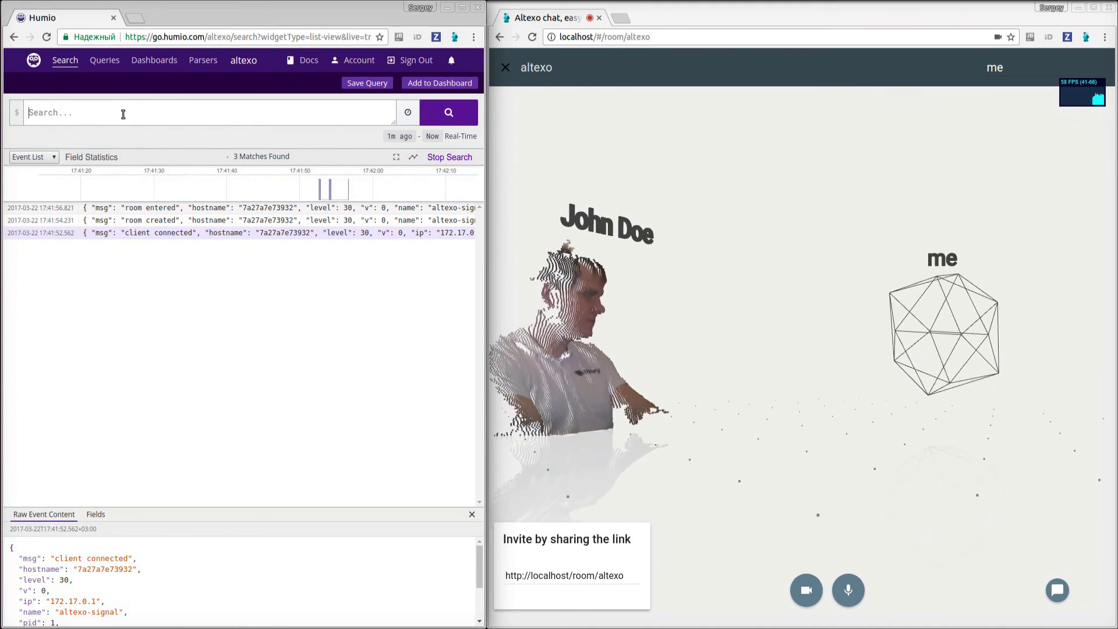
# - Count the events per message with the query groupby(msg)
pyautogui.click(123, 115)
pyautogui.write('group')
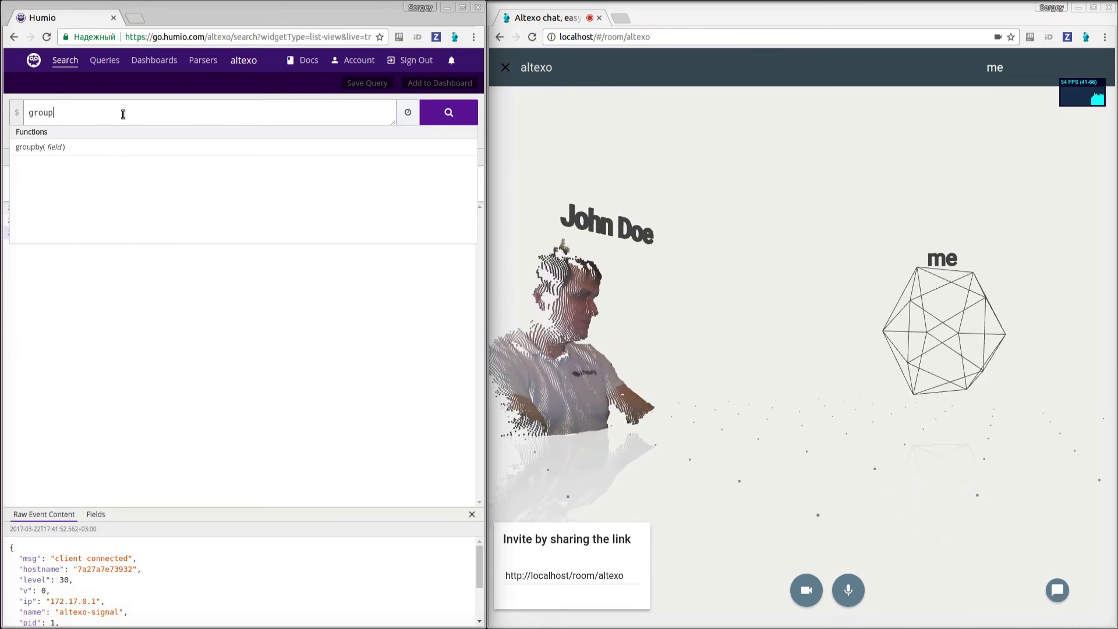
pyautogui.write('by(')
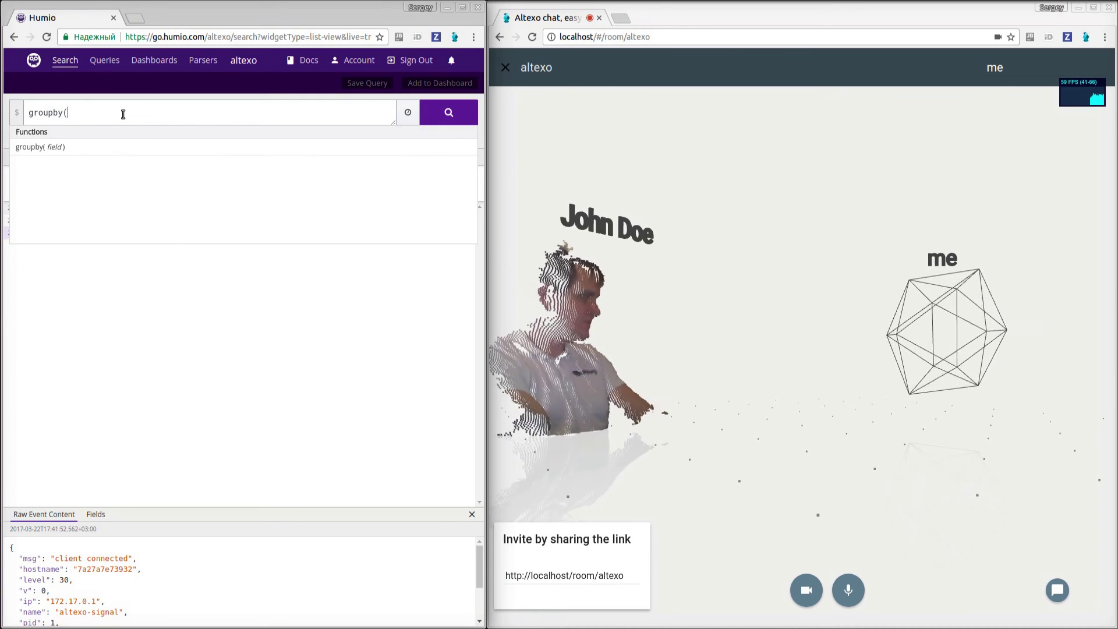
pyautogui.write('msg)')
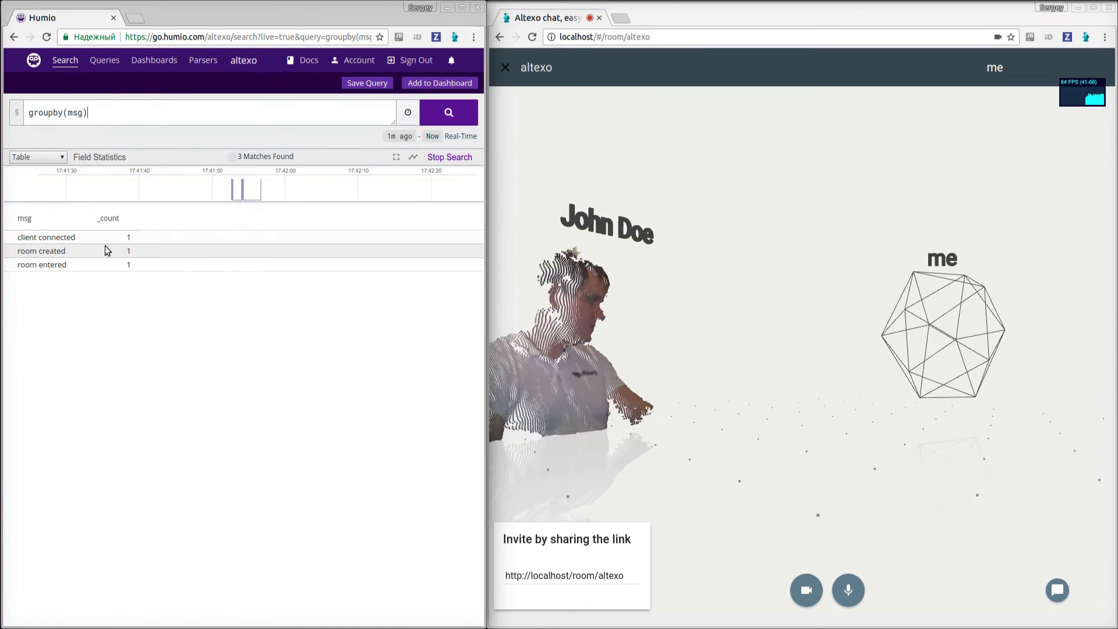
# - Clear the query and filter the events by msg="room entered", taken from the newest event's fields
pyautogui.click(93, 112)
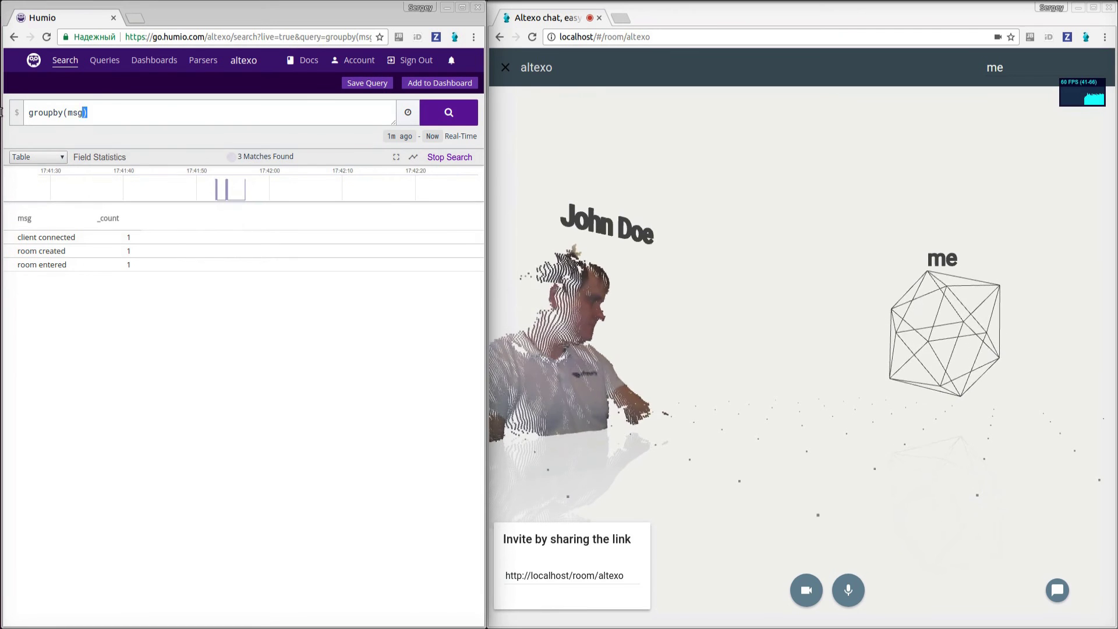
pyautogui.press('BackSpace')
pyautogui.press('Return')
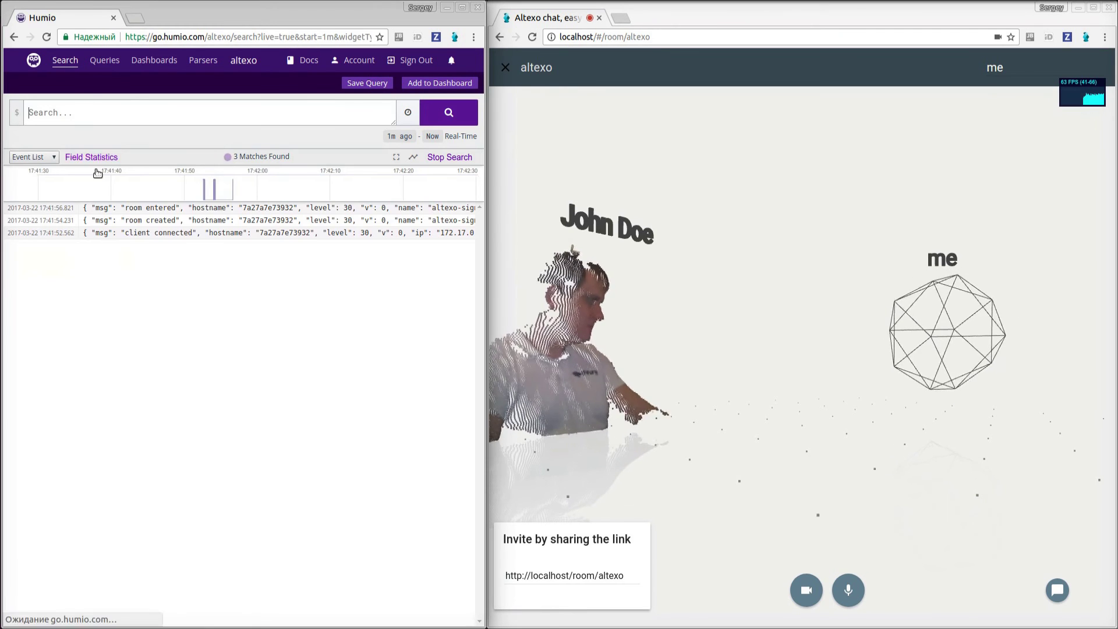
pyautogui.click(114, 208)
pyautogui.click(96, 514)
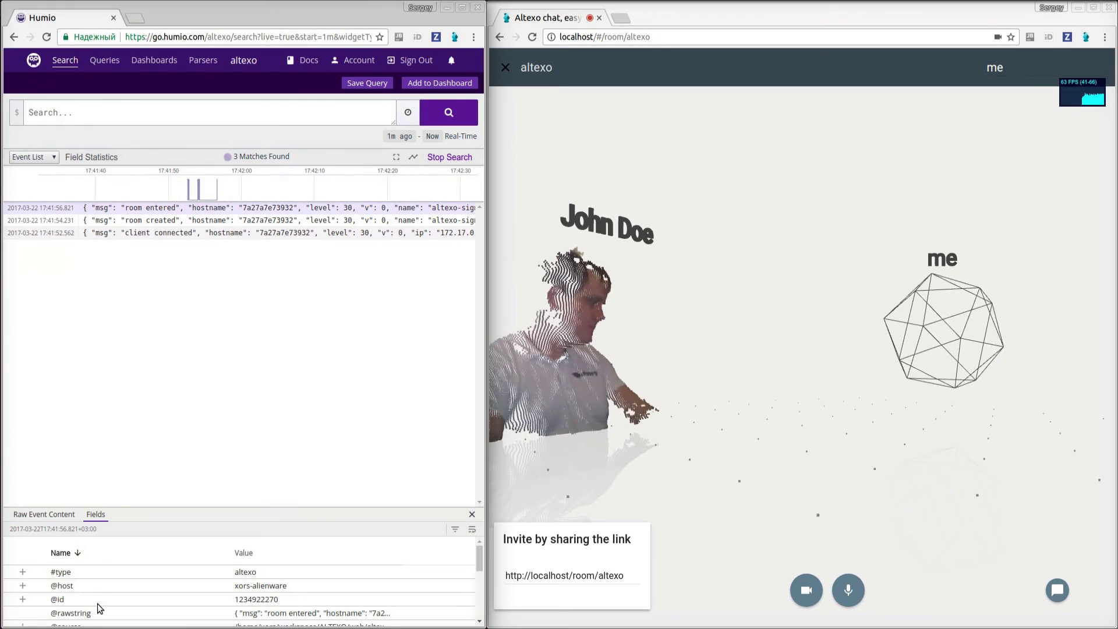
pyautogui.scroll(-3, 130, 586)
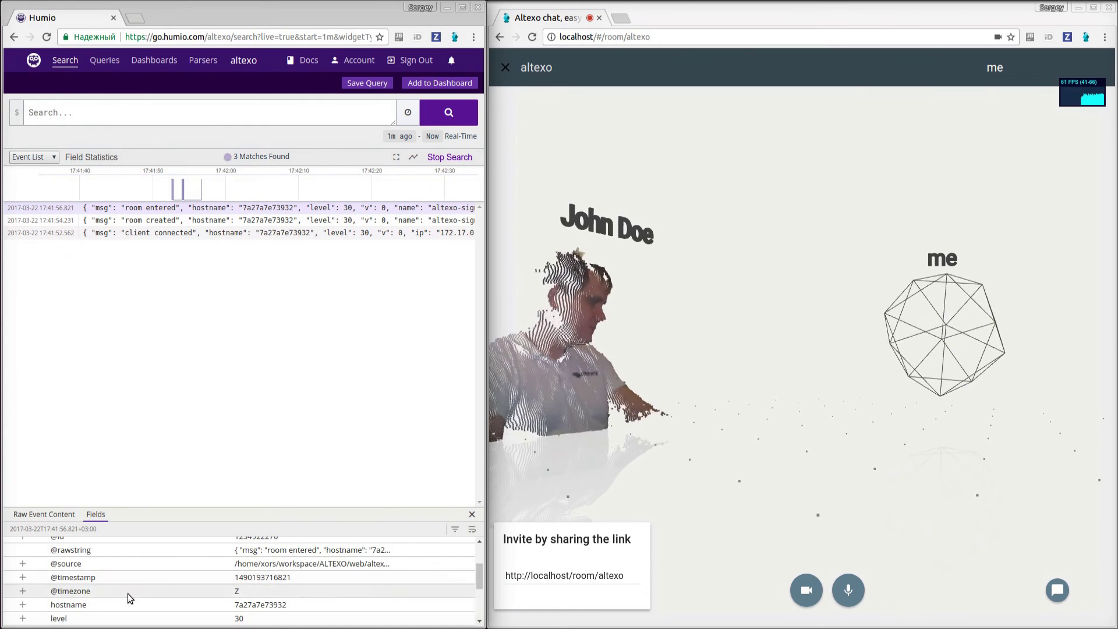
pyautogui.scroll(-1, 129, 593)
pyautogui.click(23, 600)
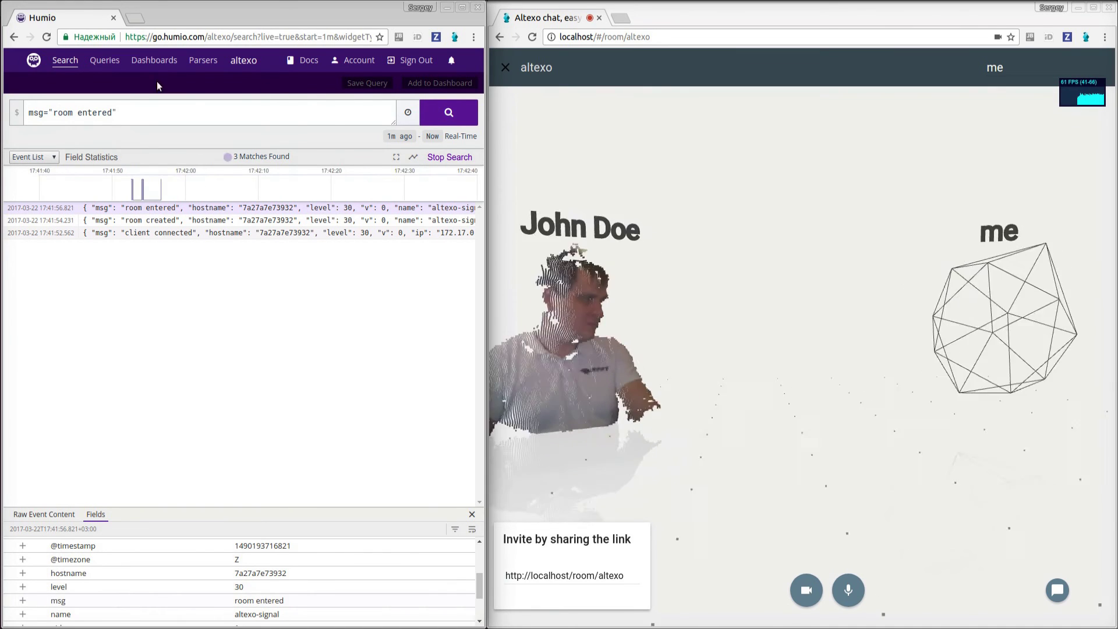
pyautogui.click(448, 112)
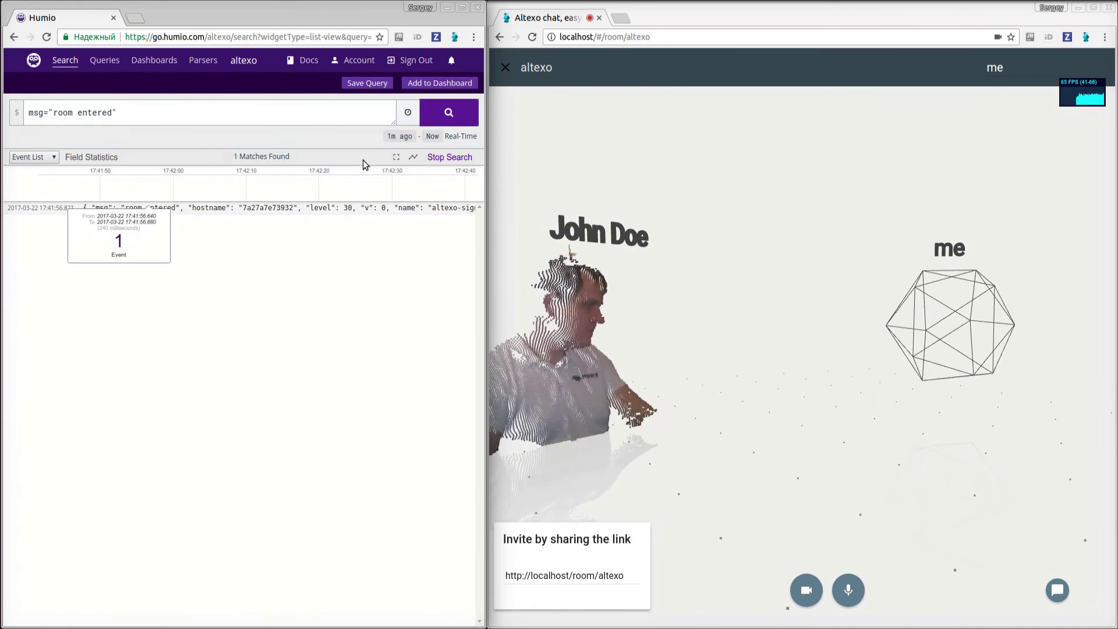
# - Try search time ranges of 15 minutes and 48 hours, and settle on the last 4 hours
pyautogui.click(408, 112)
pyautogui.click(315, 246)
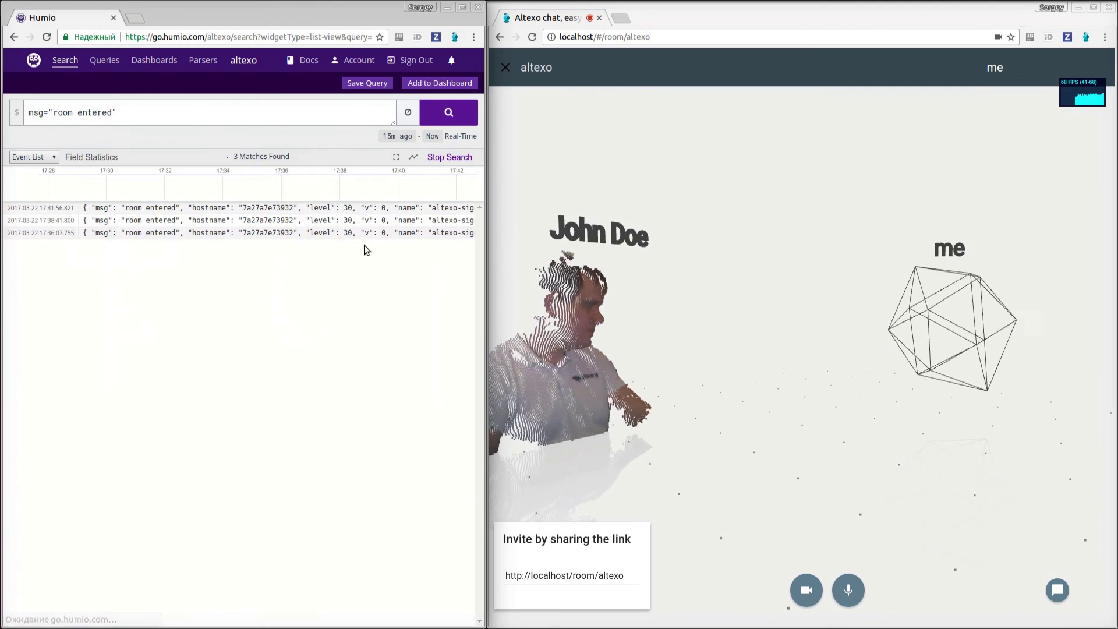
pyautogui.click(407, 112)
pyautogui.click(286, 307)
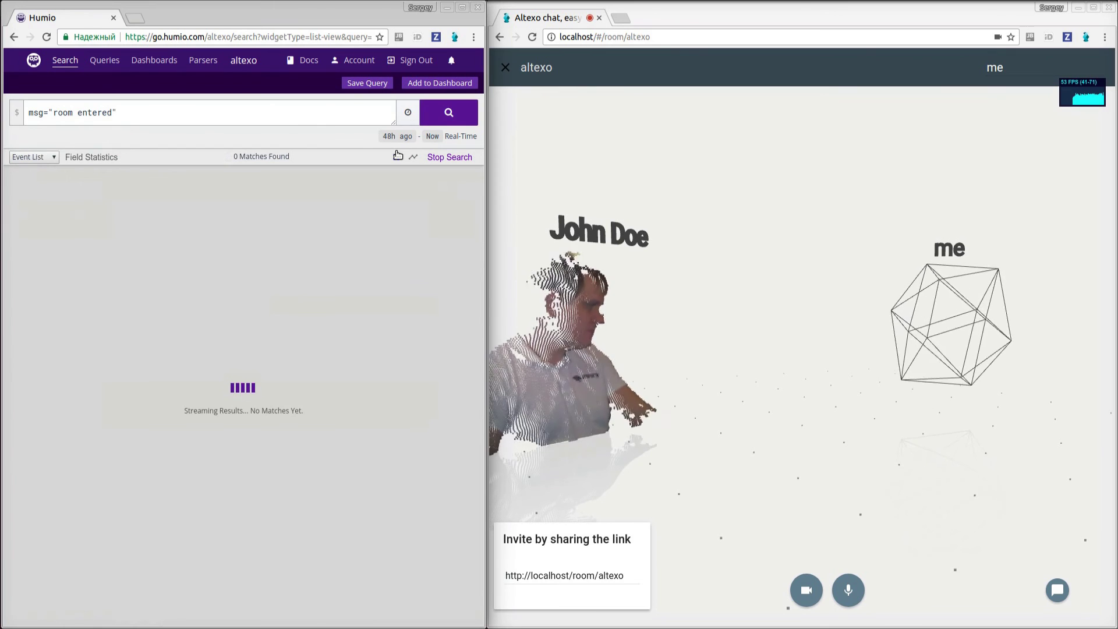
pyautogui.click(410, 119)
pyautogui.click(314, 273)
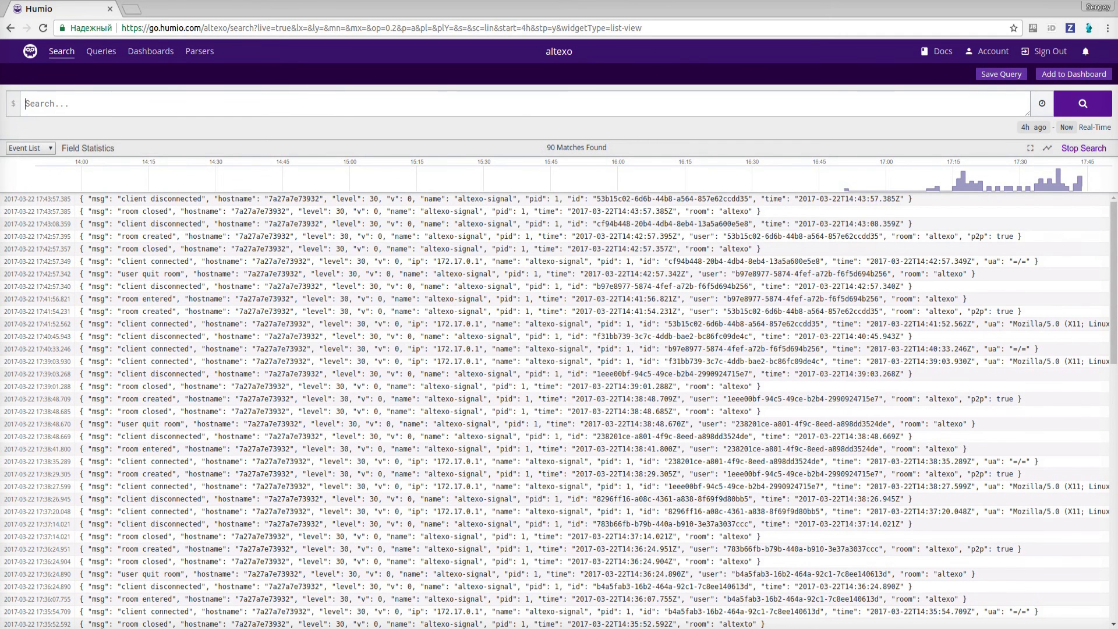
# - Enlarge the field list of a client disconnected event and run a search filtered by its msg value
pyautogui.click(460, 338)
pyautogui.click(93, 512)
pyautogui.moveTo(122, 506); pyautogui.dragTo(148, 301)
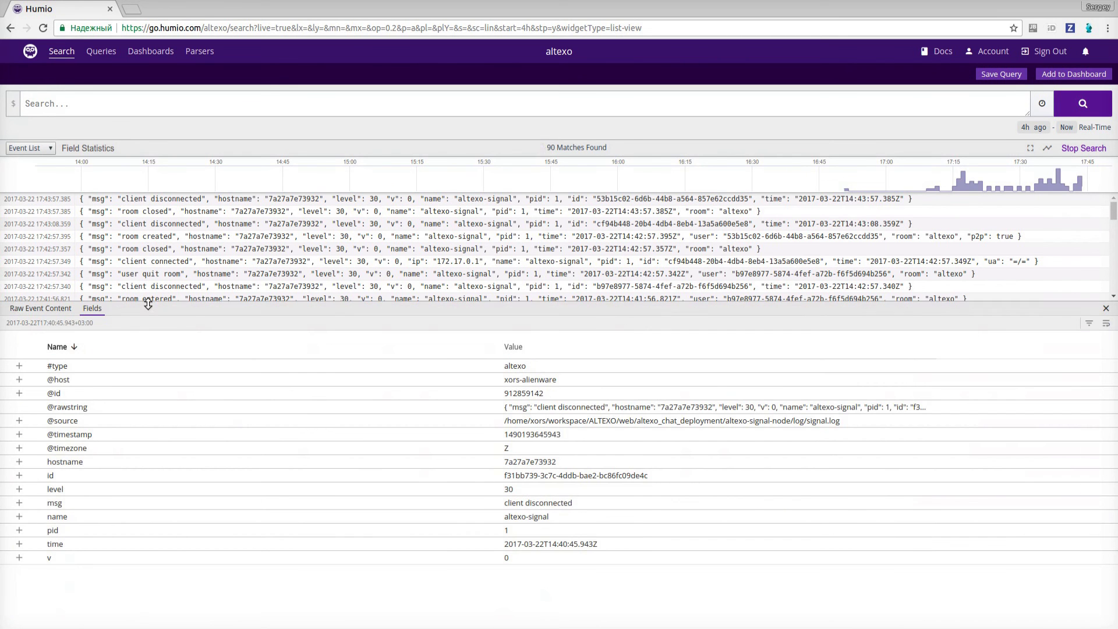
pyautogui.click(19, 503)
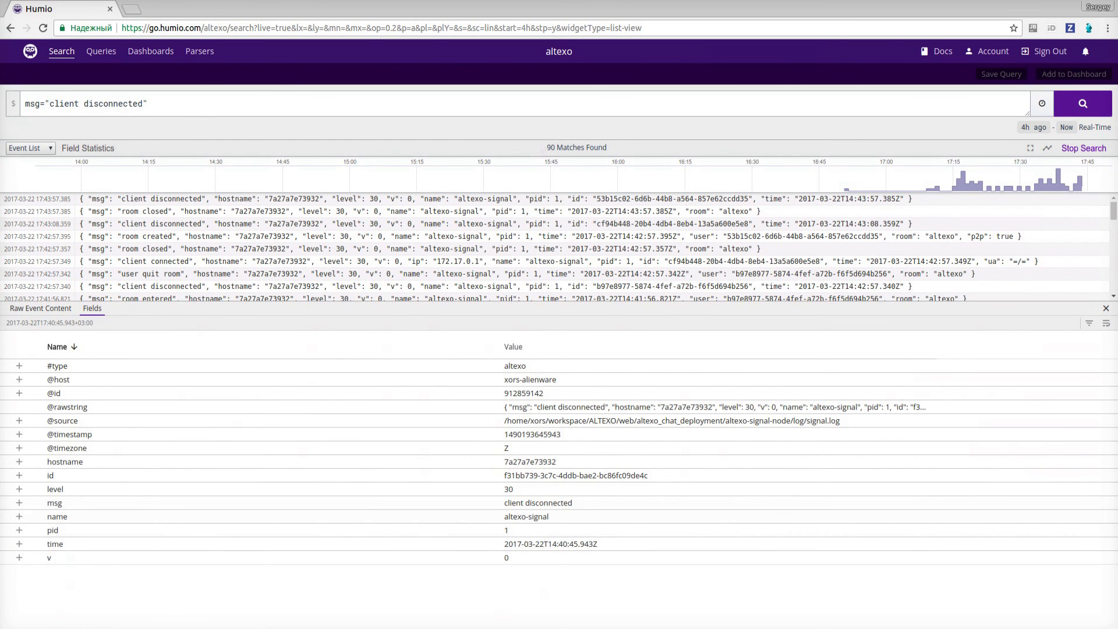
pyautogui.click(1063, 103)
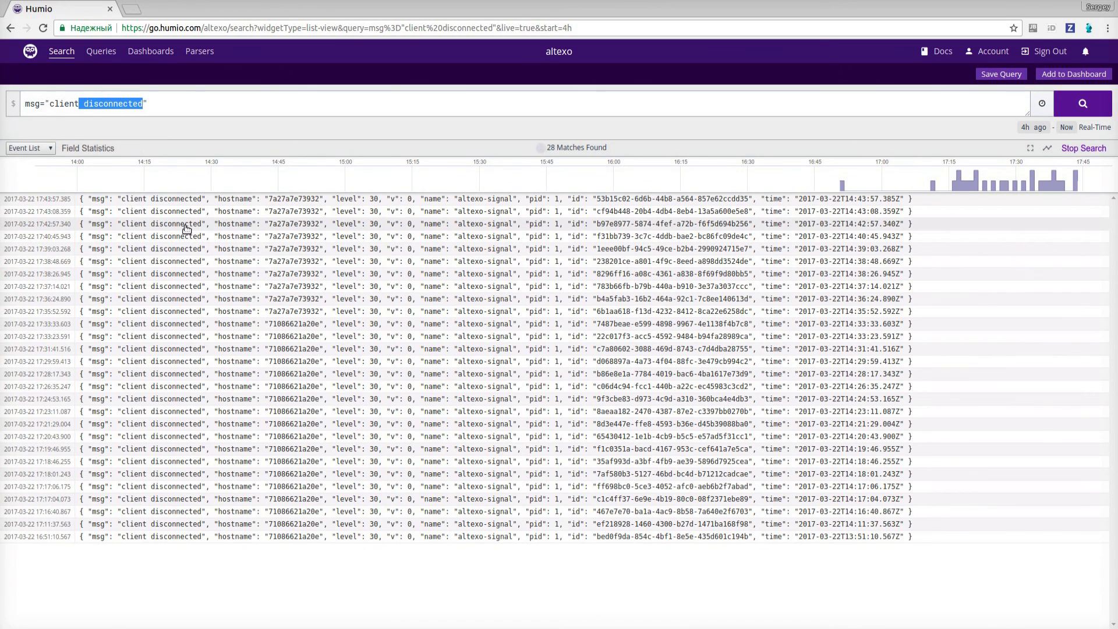
# - Broaden the filter to msg="client*" and group the matches with groupby(msg)
pyautogui.write('*')
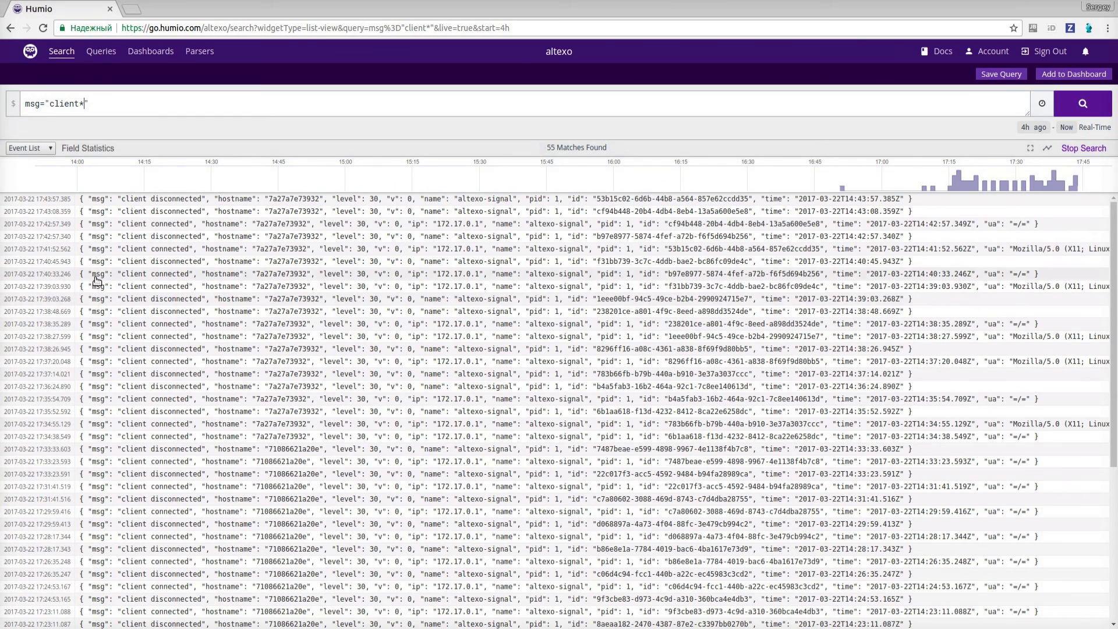
pyautogui.click(184, 111)
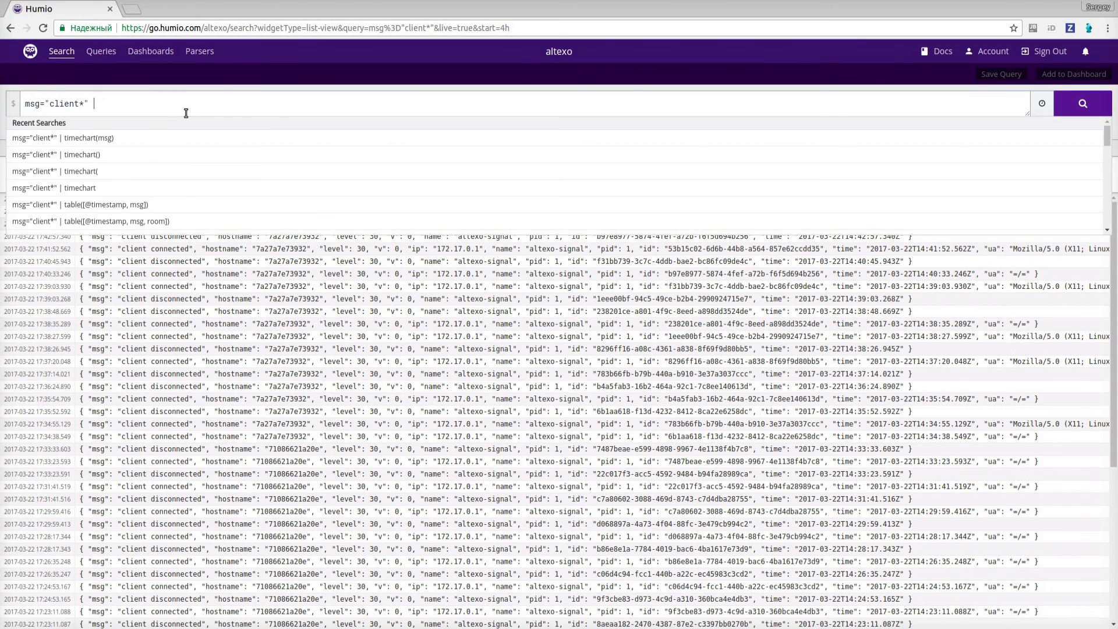
pyautogui.write('| g')
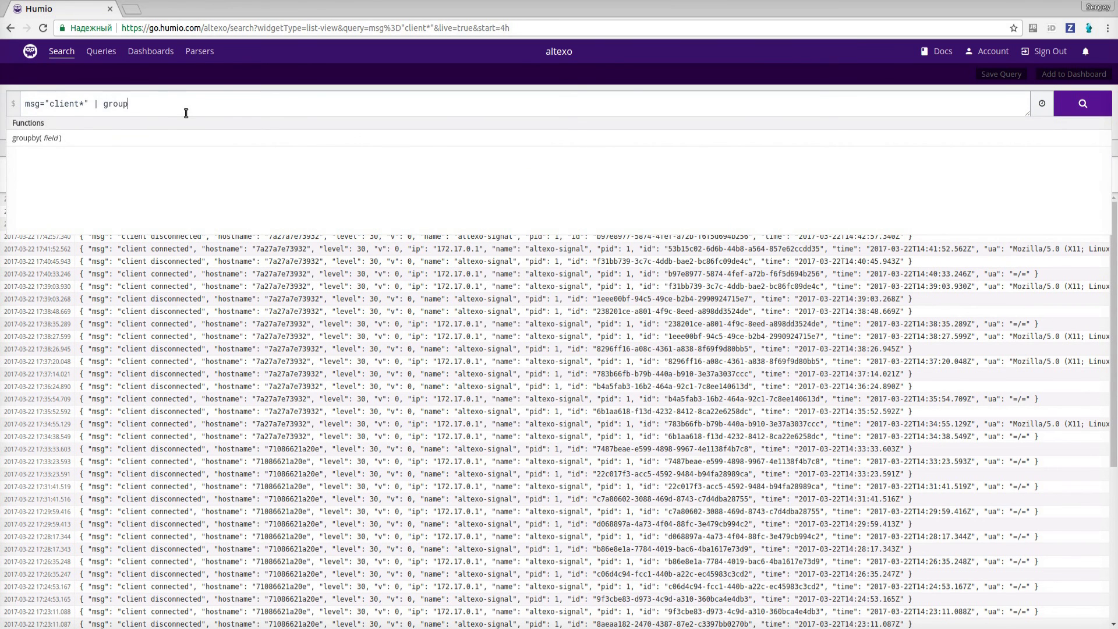
pyautogui.write('roup')
pyautogui.press('Down')
pyautogui.press('Return')
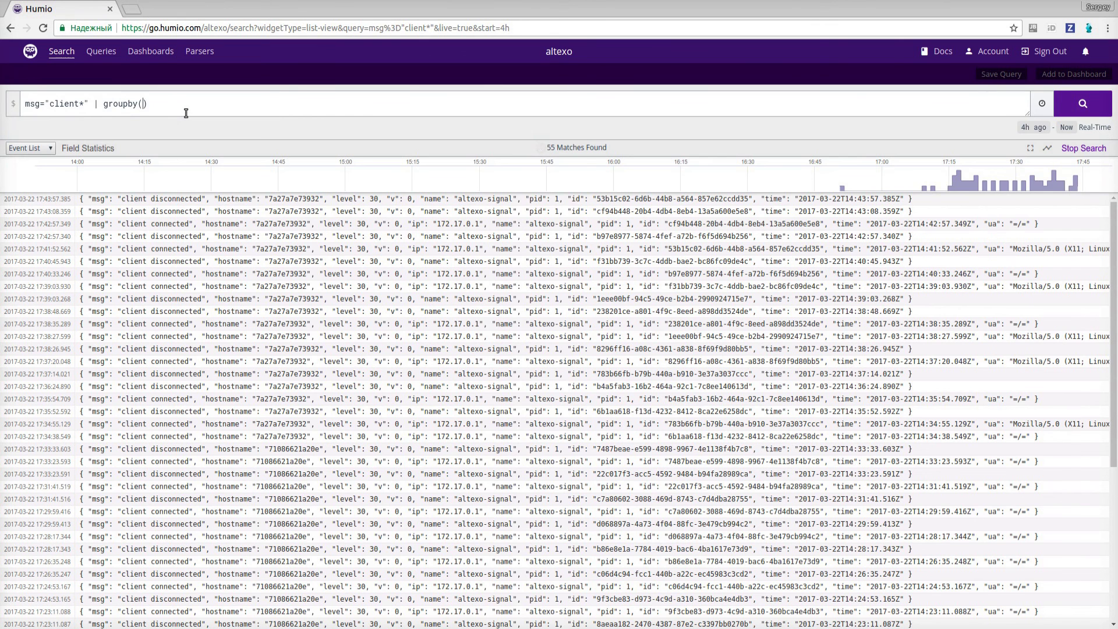
pyautogui.press('Return')
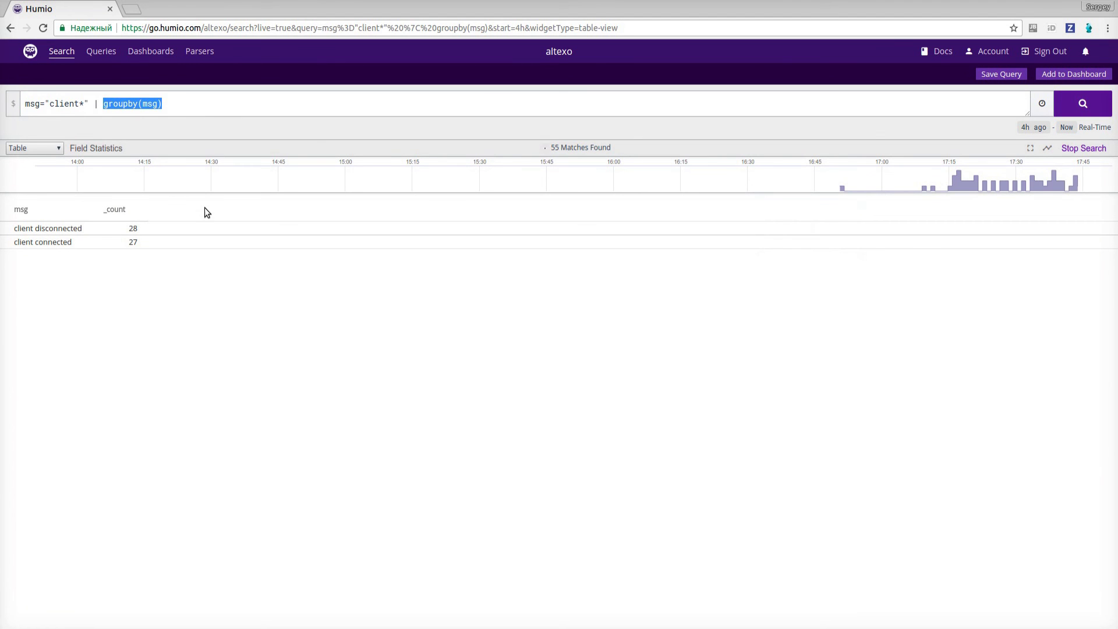
pyautogui.write('table([')
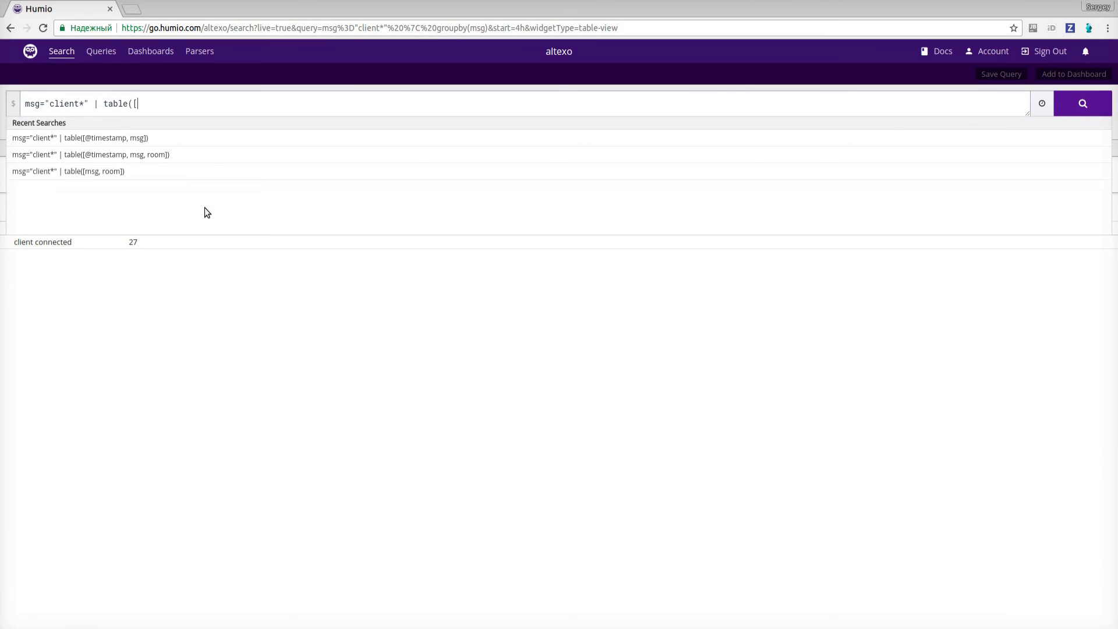
pyautogui.write('msg])')
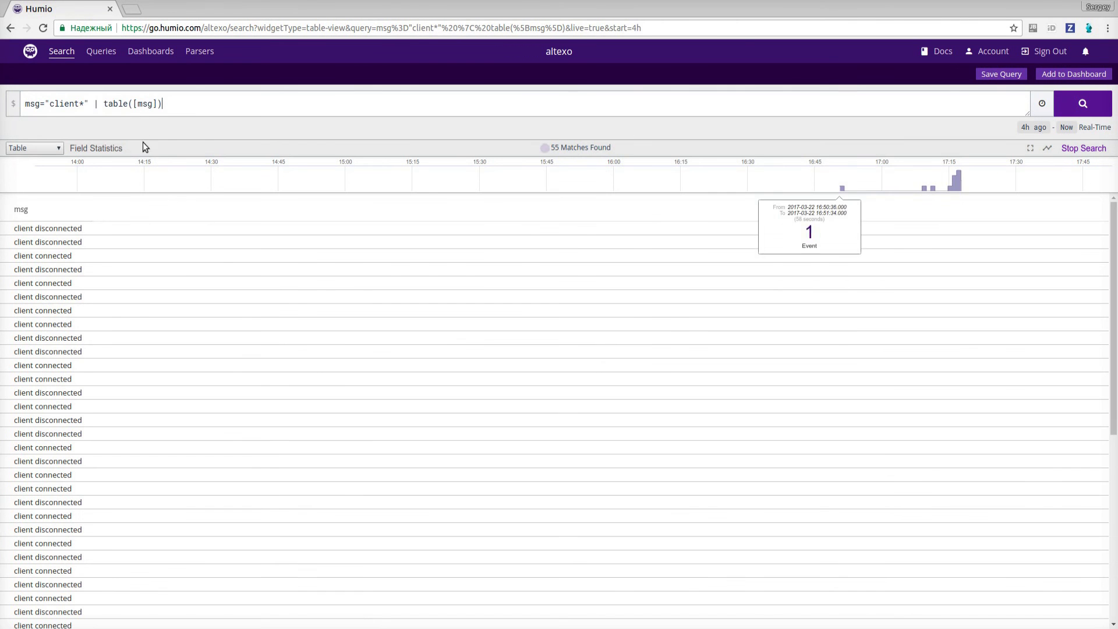
pyautogui.click(137, 104)
pyautogui.write('@tim')
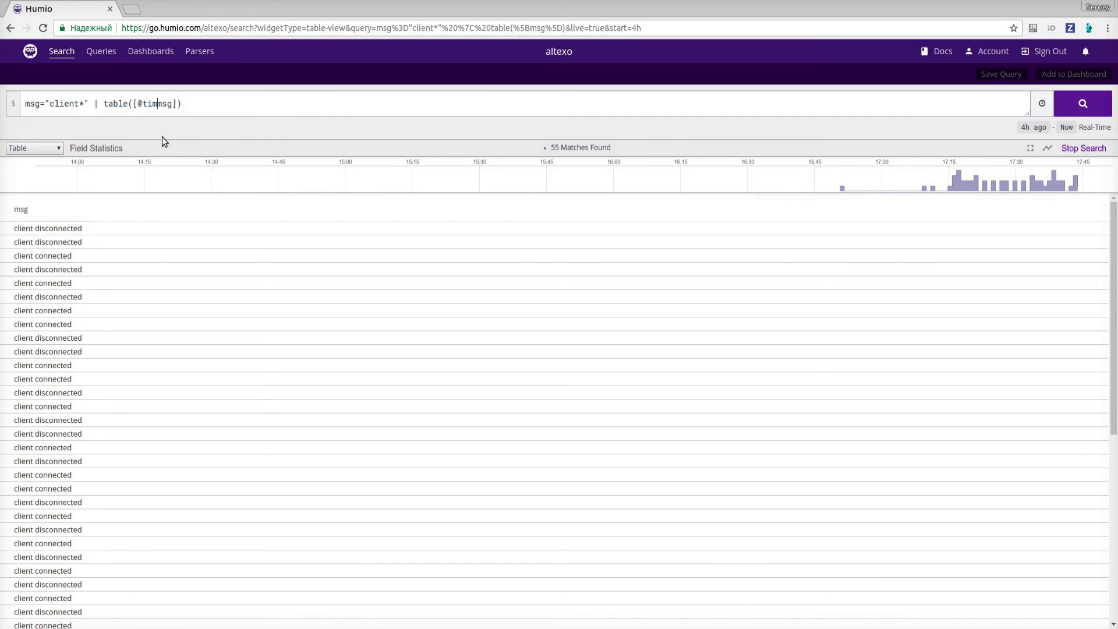
pyautogui.write('estamp,')
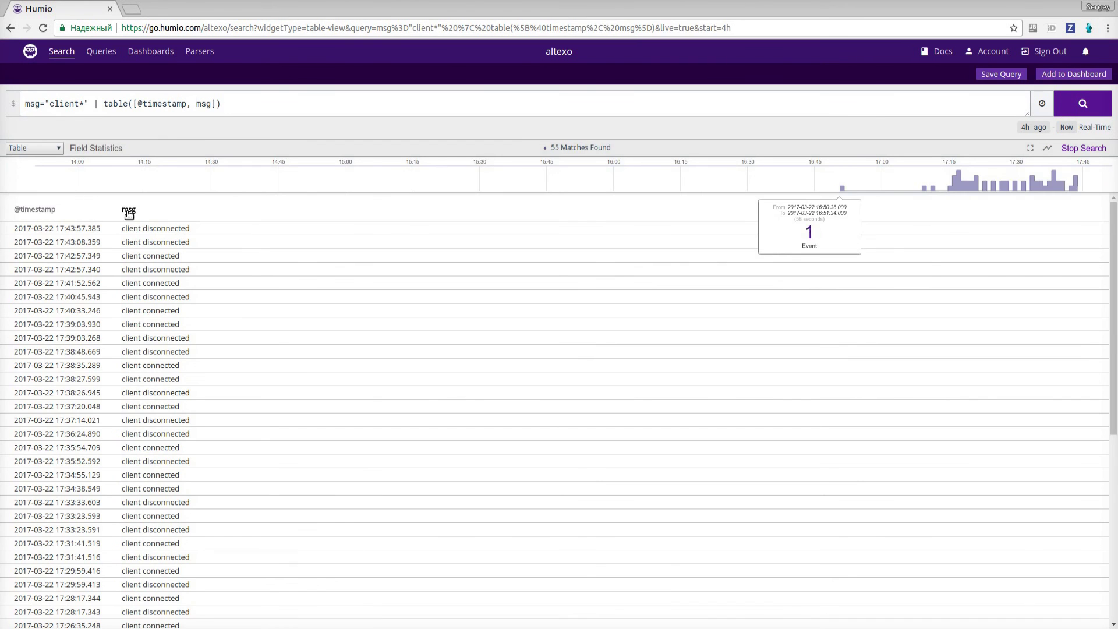
pyautogui.click(129, 210)
pyautogui.click(33, 210)
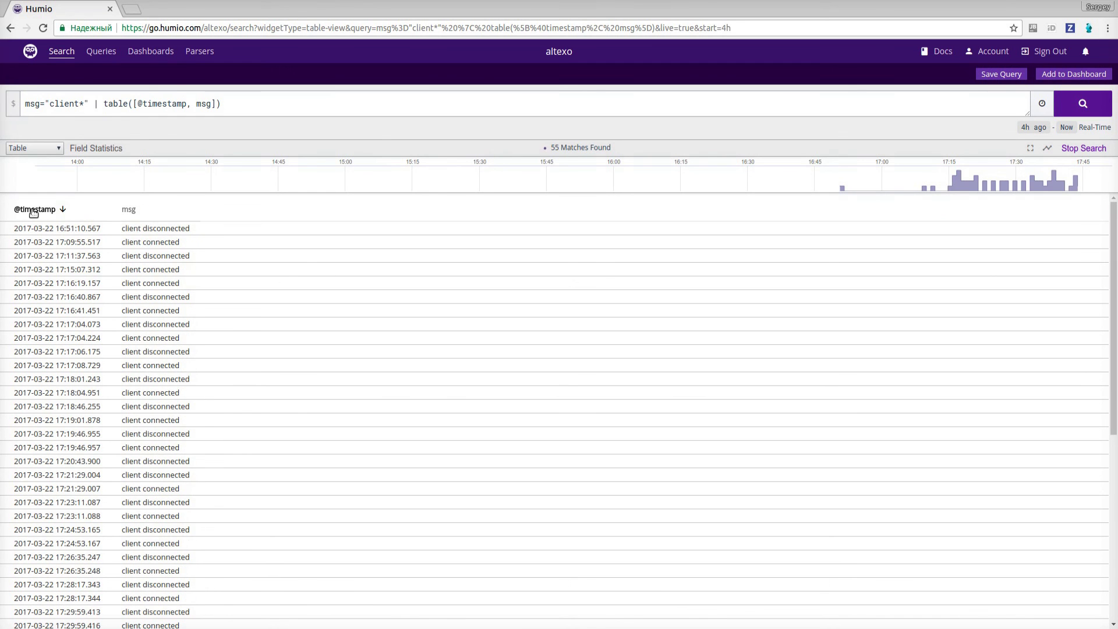
pyautogui.click(33, 210)
# - Replace the table function with timechart(msg) to chart the client events over time by message
pyautogui.moveTo(109, 105); pyautogui.dragTo(362, 100)
pyautogui.write('timechart')
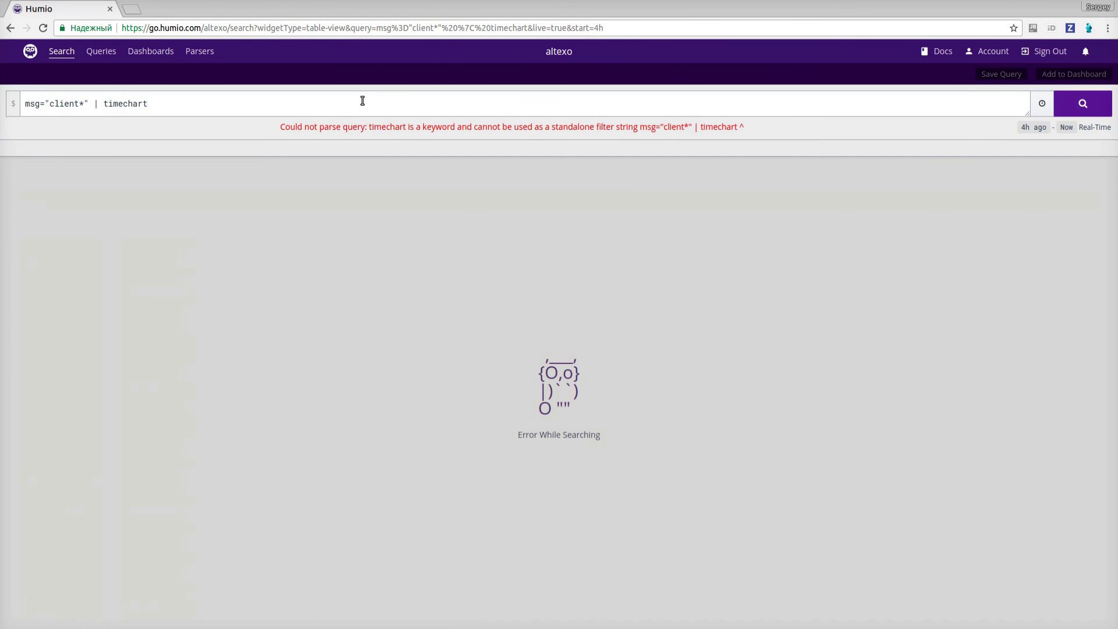
pyautogui.write('()')
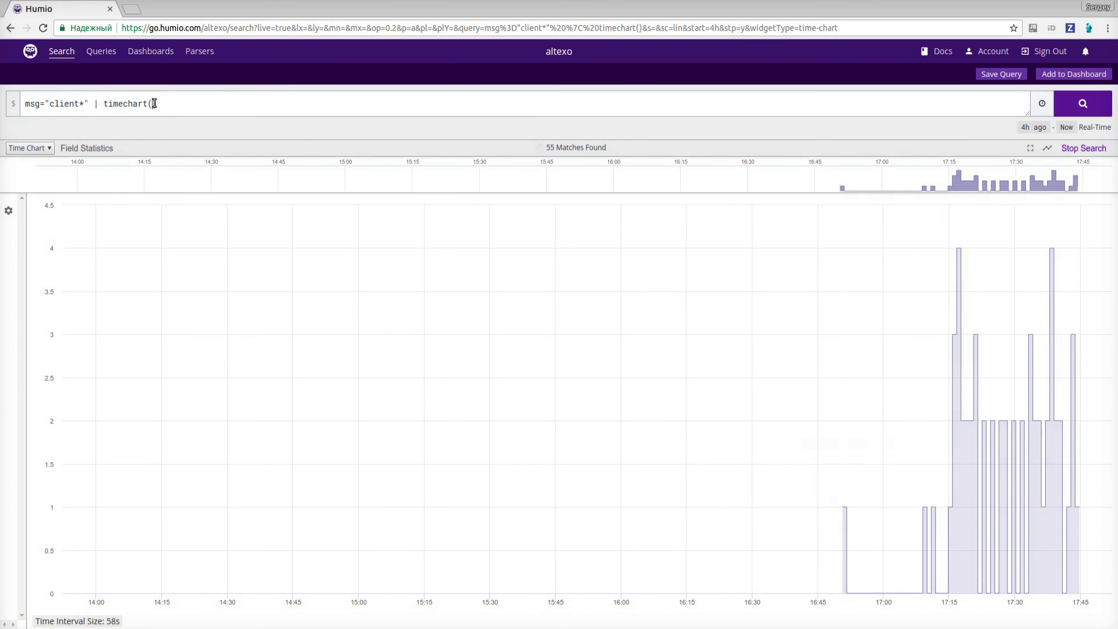
pyautogui.write('msg')
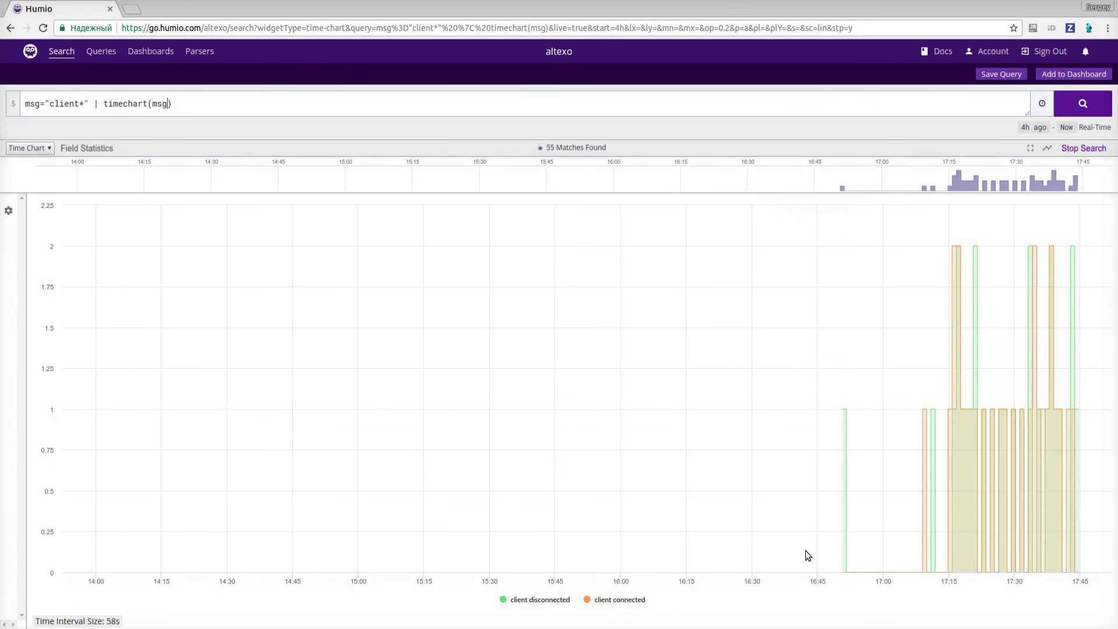
# - Toggle the client connected and client disconnected series in the time chart's legend
pyautogui.click(605, 606)
pyautogui.click(544, 601)
pyautogui.click(551, 605)
pyautogui.click(636, 602)
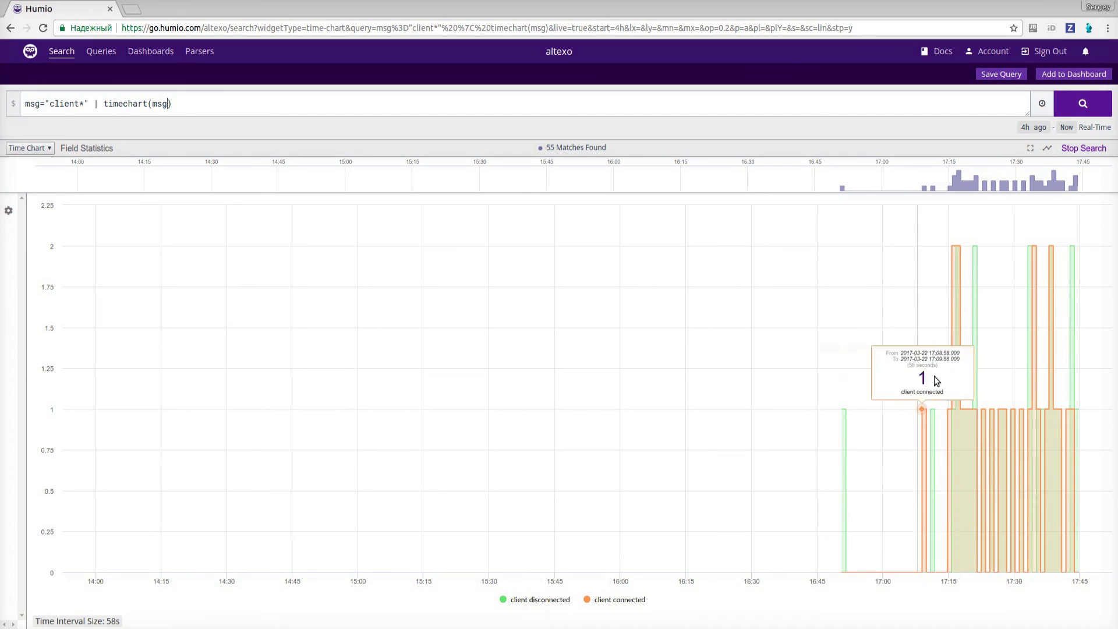